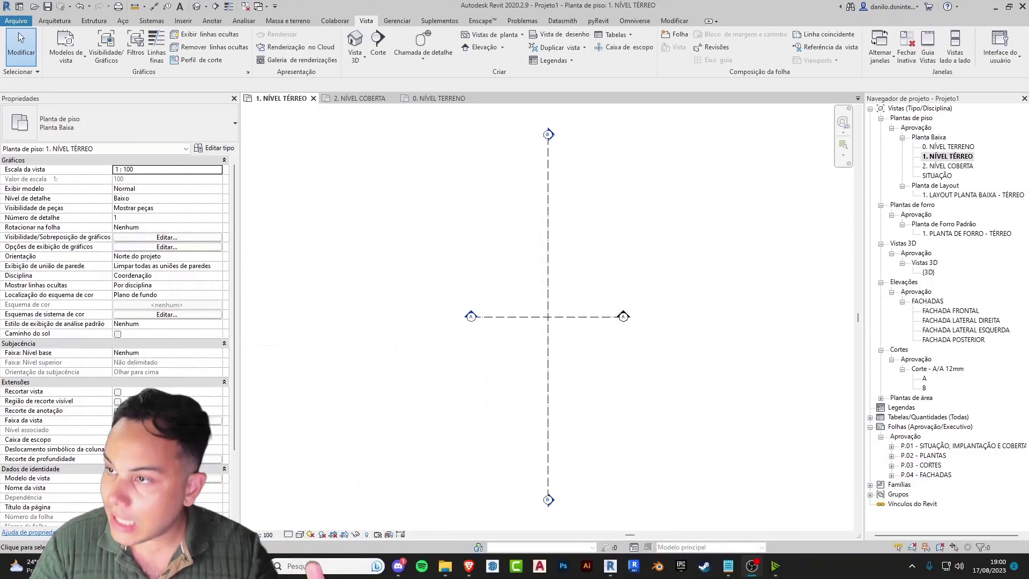
# Step: Examine the crossing section lines A and B in the ground-floor plan, both as a whole and close up
pyautogui.click(521, 212)
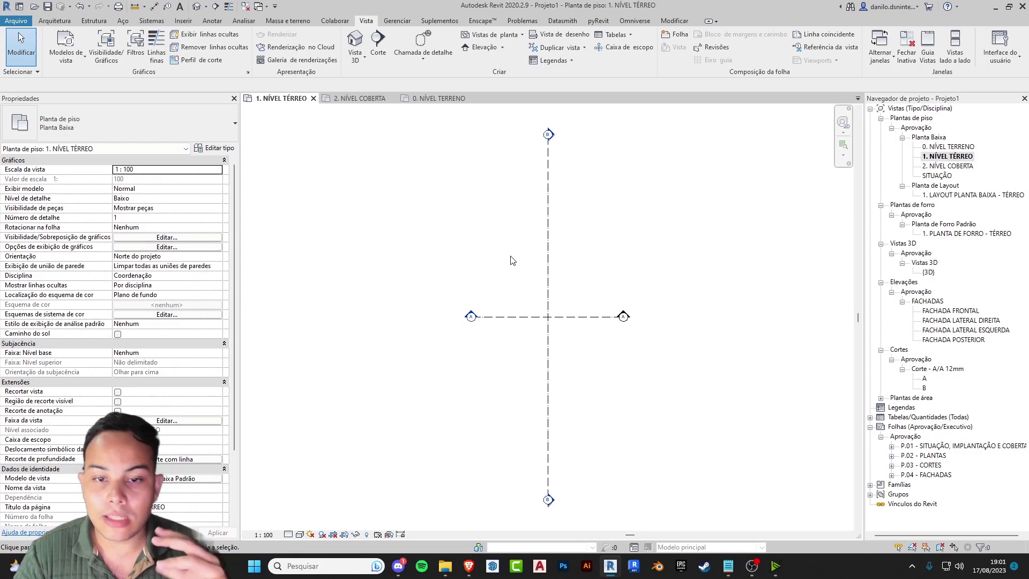
pyautogui.moveTo(487, 245); pyautogui.dragTo(466, 236, button='middle')
pyautogui.scroll(2, 465, 237)
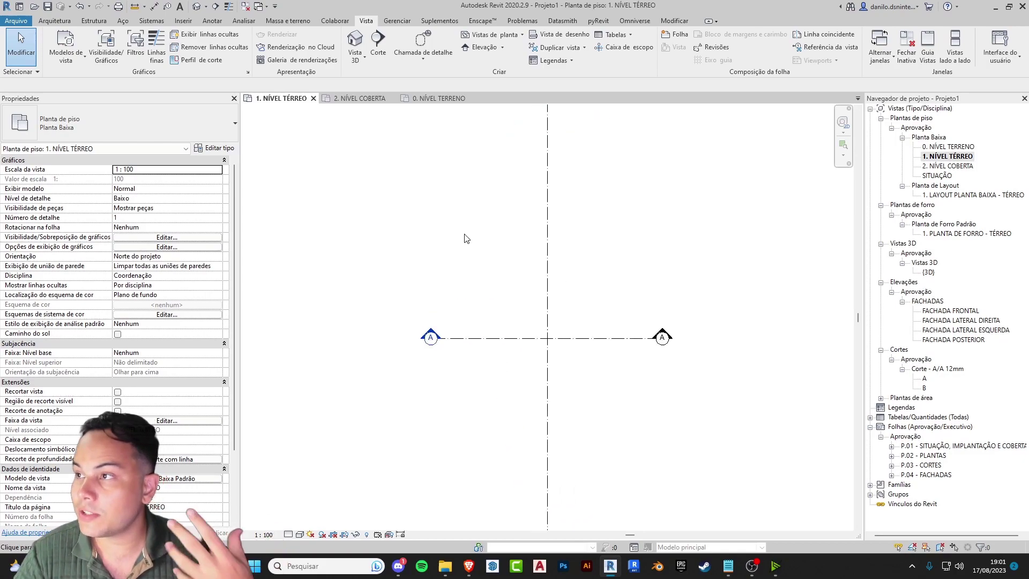
pyautogui.scroll(-2, 465, 239)
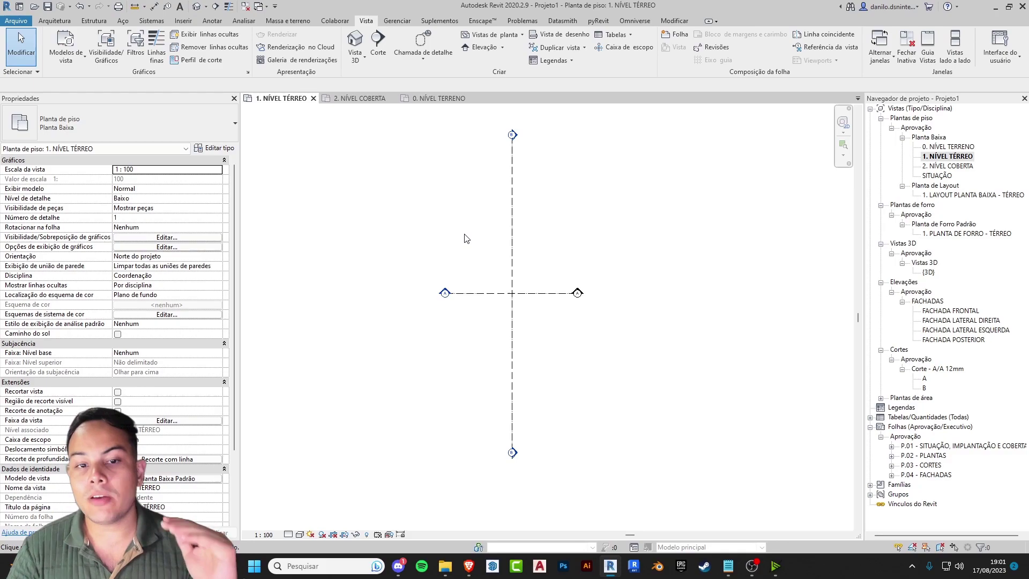
pyautogui.moveTo(476, 239); pyautogui.dragTo(528, 231, button='middle')
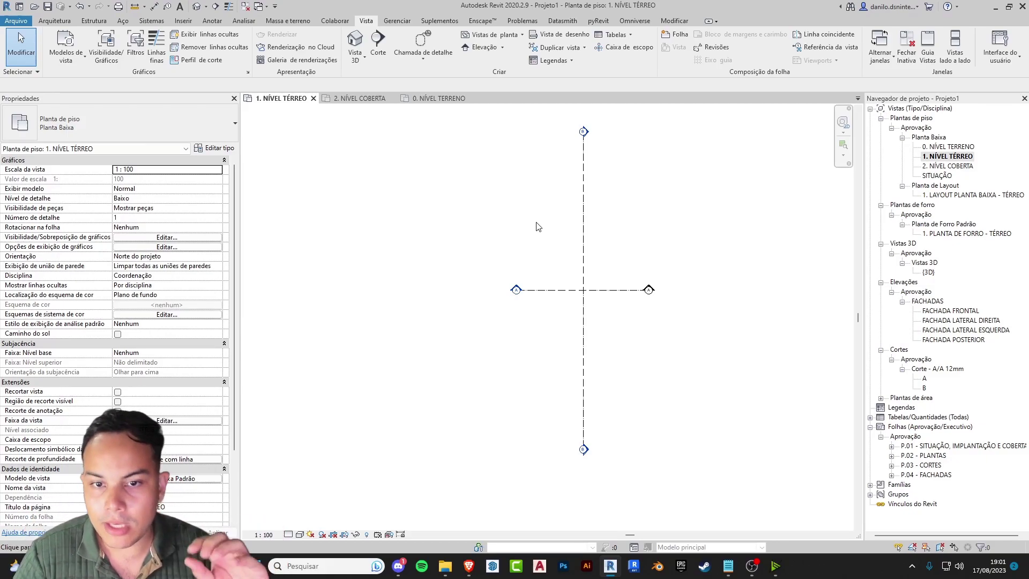
pyautogui.moveTo(537, 226); pyautogui.dragTo(544, 230, button='middle')
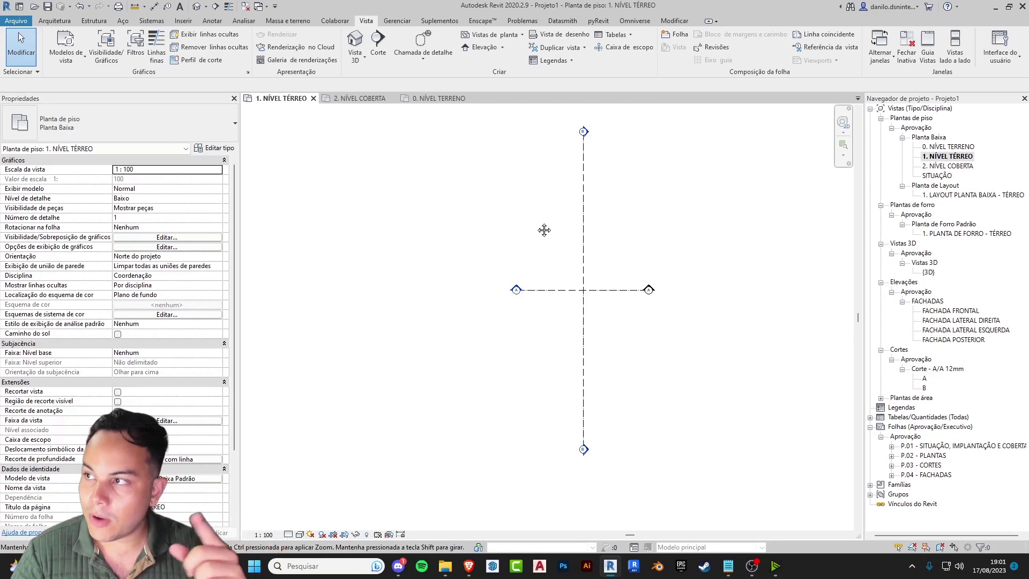
pyautogui.moveTo(543, 230)
pyautogui.mouseDown(button='middle')
pyautogui.moveTo(450, 228)
pyautogui.moveTo(365, 349)
pyautogui.moveTo(695, 248)
pyautogui.moveTo(280, 246)
pyautogui.moveTo(567, 182)
pyautogui.moveTo(423, 349)
pyautogui.moveTo(643, 265)
pyautogui.moveTo(321, 230)
pyautogui.moveTo(537, 231)
pyautogui.mouseUp(button='middle')
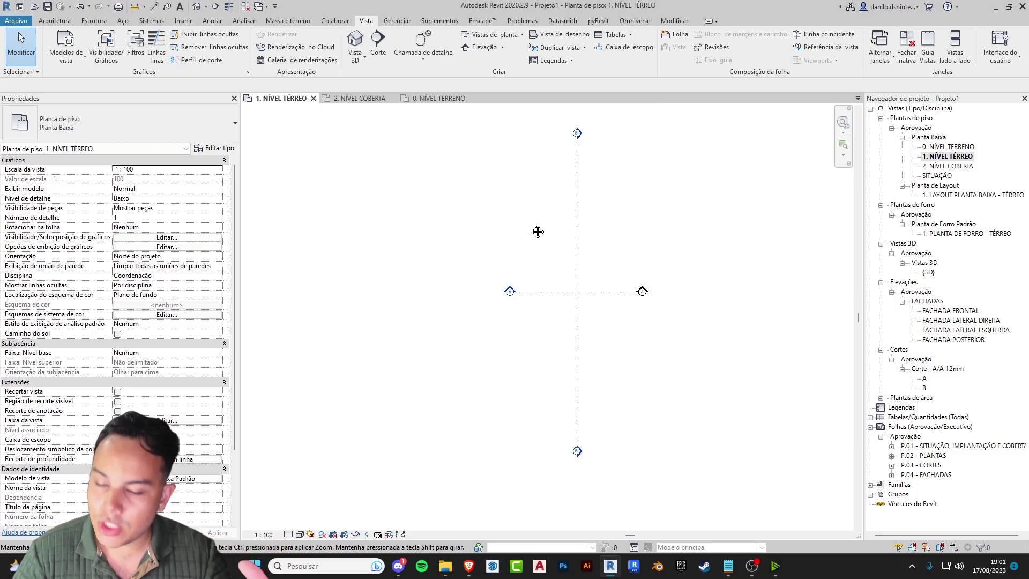
pyautogui.moveTo(537, 231); pyautogui.dragTo(485, 236, button='middle')
pyautogui.scroll(5, 485, 235)
pyautogui.scroll(-3, 485, 235)
pyautogui.scroll(-1, 487, 239)
pyautogui.scroll(5, 584, 351)
pyautogui.scroll(-6, 582, 348)
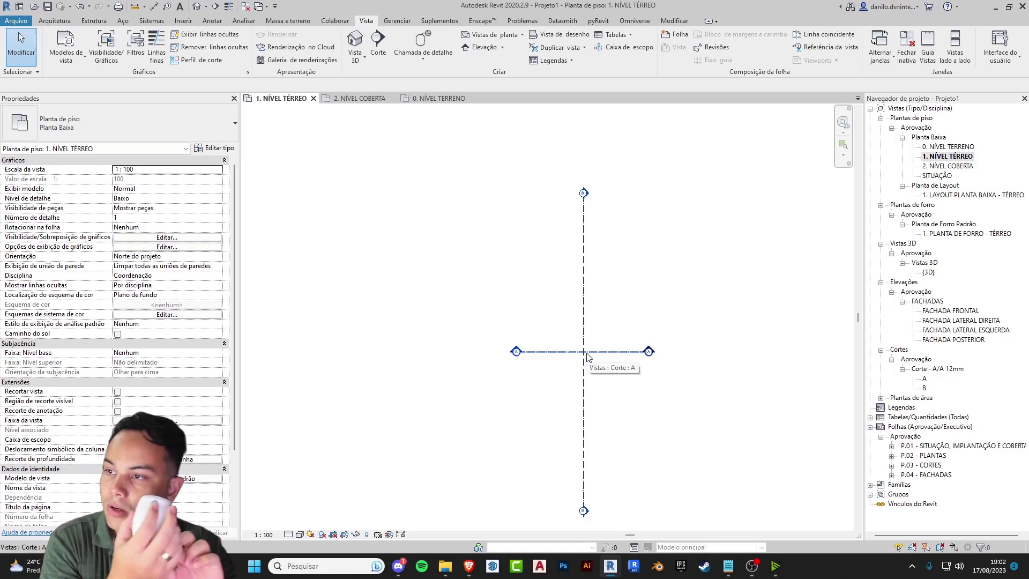
pyautogui.scroll(6, 588, 356)
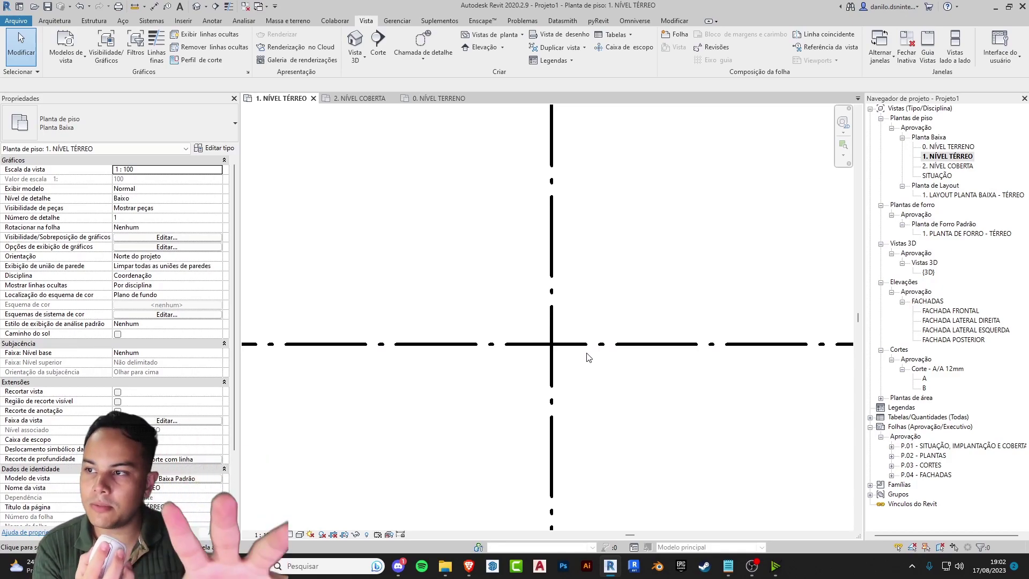
pyautogui.scroll(-5, 588, 357)
pyautogui.scroll(-3, 587, 356)
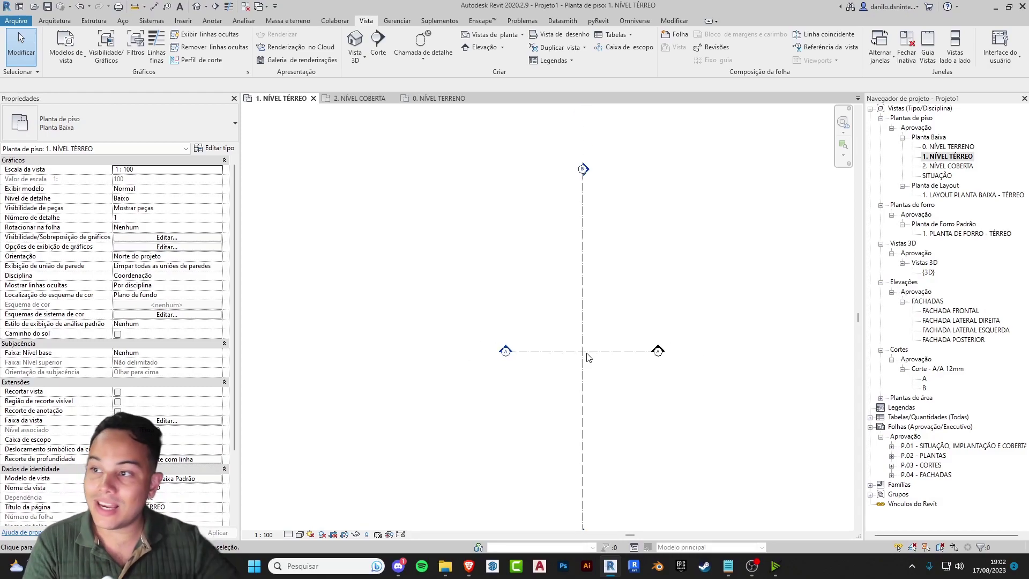
pyautogui.moveTo(588, 356); pyautogui.dragTo(570, 322, button='middle')
pyautogui.scroll(4, 570, 322)
pyautogui.scroll(-5, 570, 322)
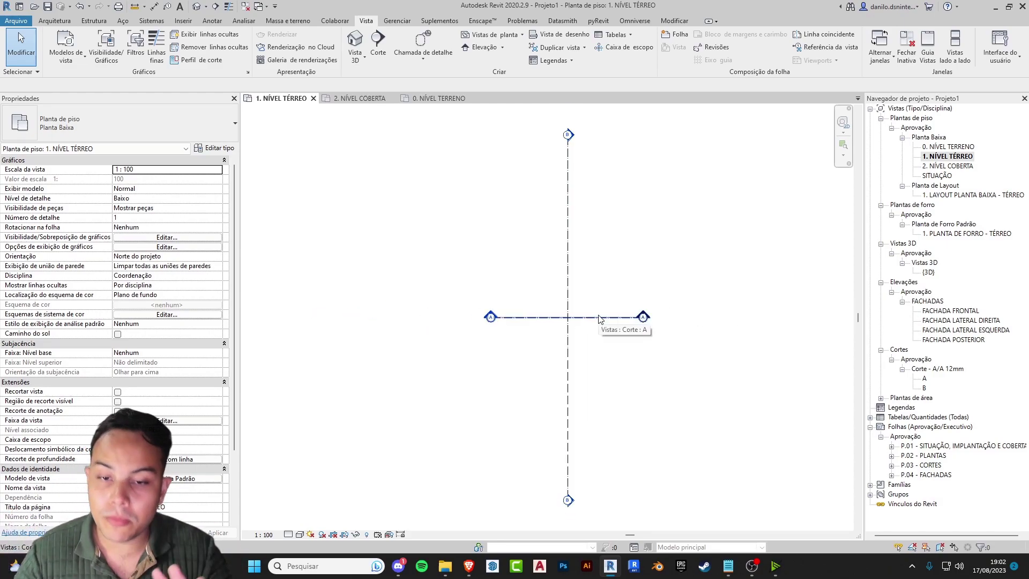
pyautogui.moveTo(581, 233); pyautogui.dragTo(565, 225, button='middle')
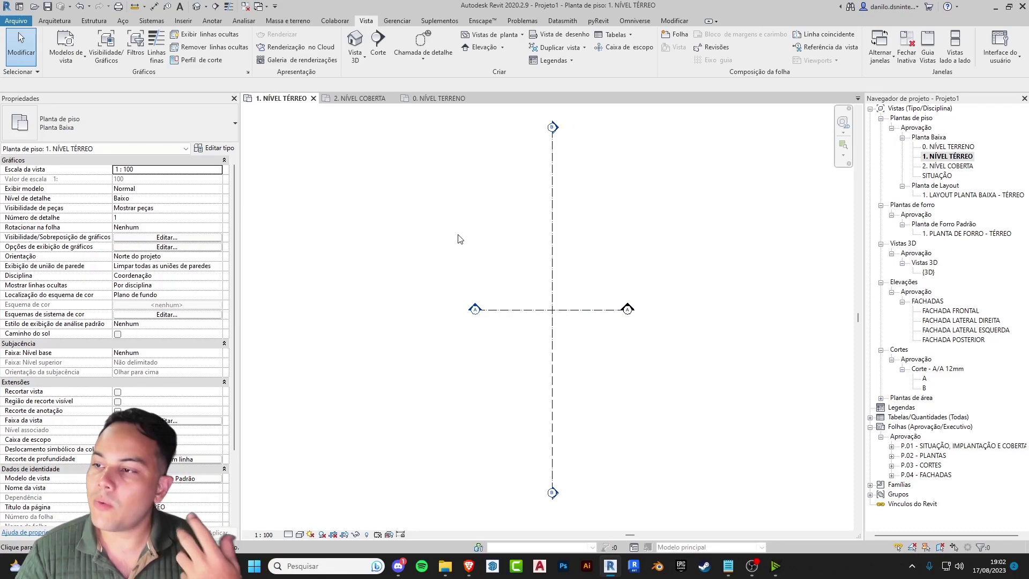
# Step: Delete both section lines, A and B, from the 1. NÍVEL TÉRREO plan together with their section views
pyautogui.moveTo(598, 261); pyautogui.dragTo(536, 357)
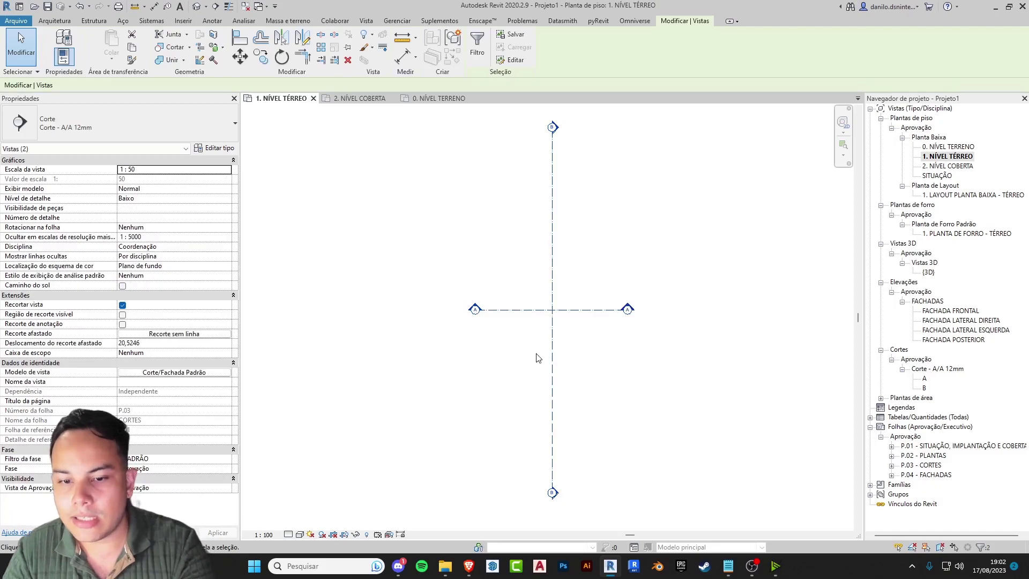
pyautogui.press('Delete')
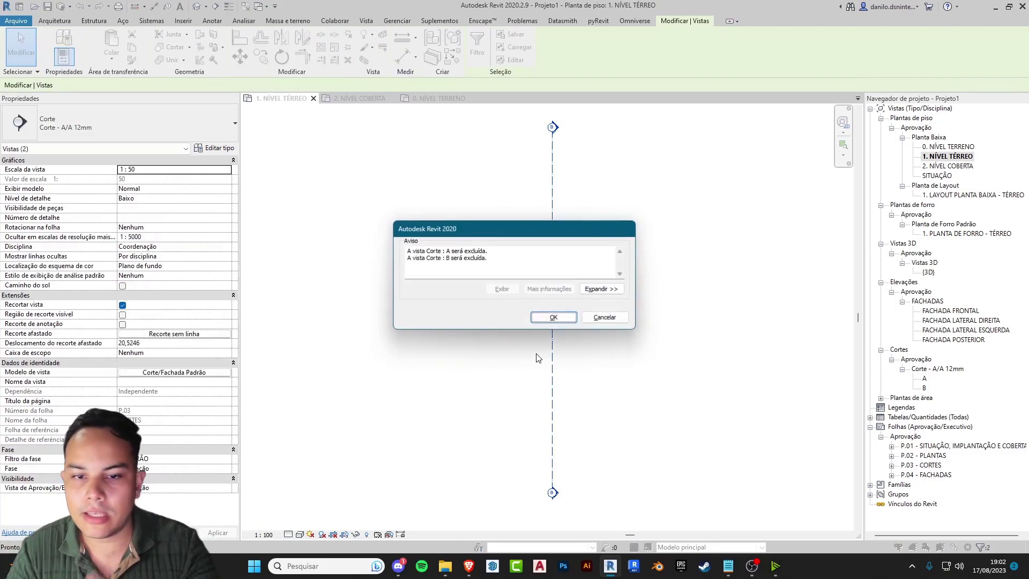
pyautogui.click(555, 320)
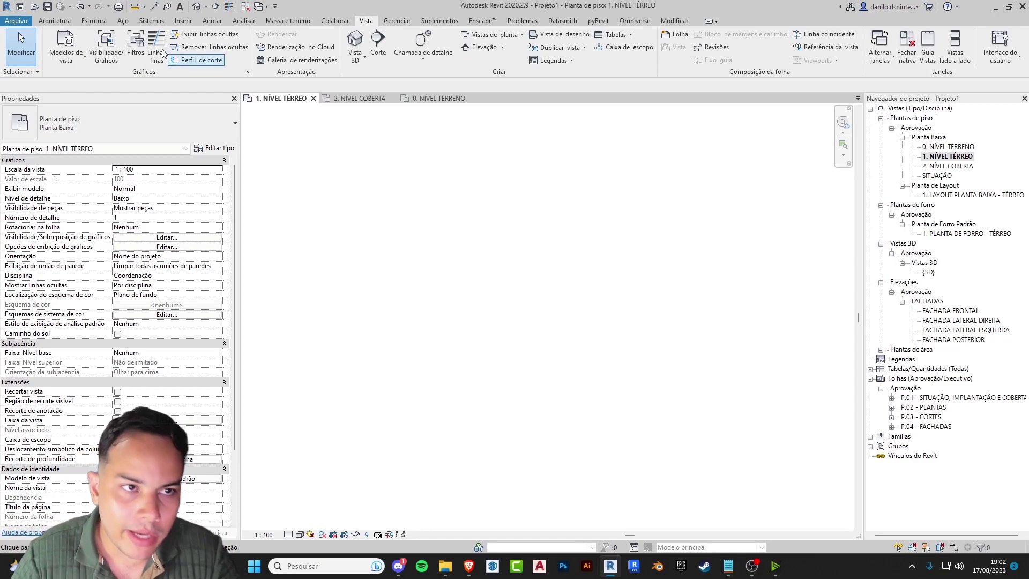
# Step: Create a horizontal section line across the empty 1. NÍVEL TÉRREO plan using the Corte - A/A 12mm type
pyautogui.click(56, 24)
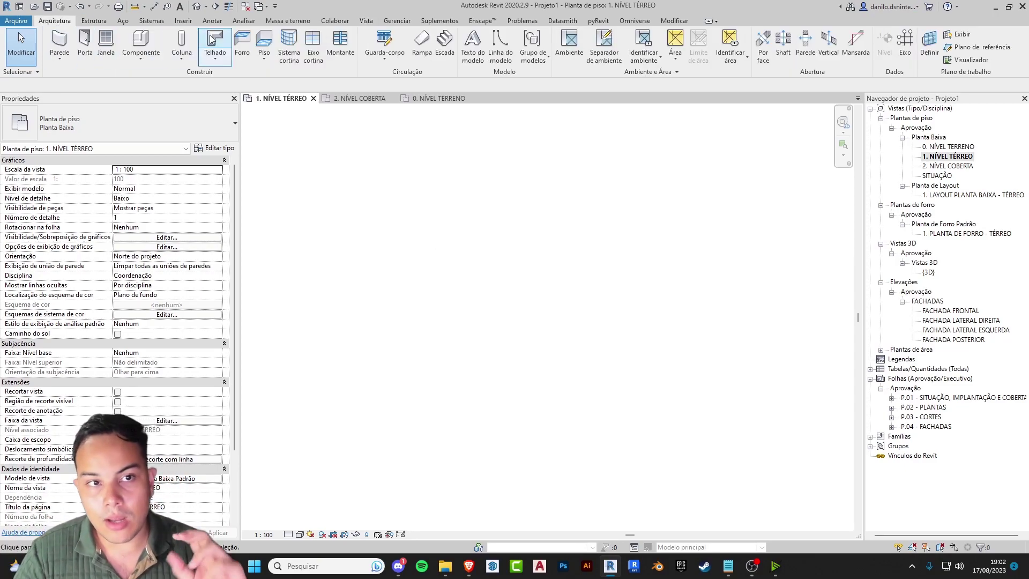
pyautogui.click(365, 22)
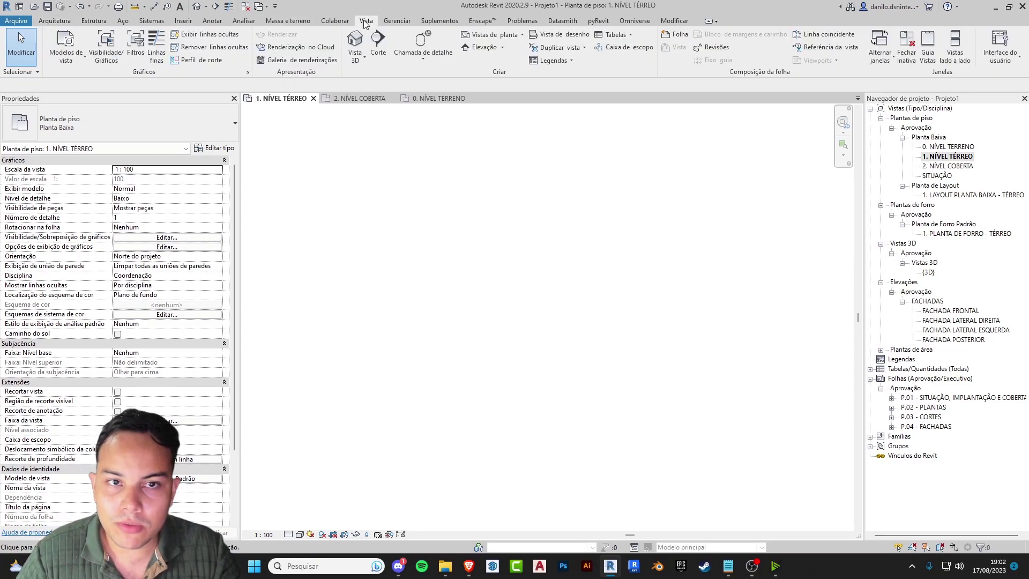
pyautogui.click(377, 45)
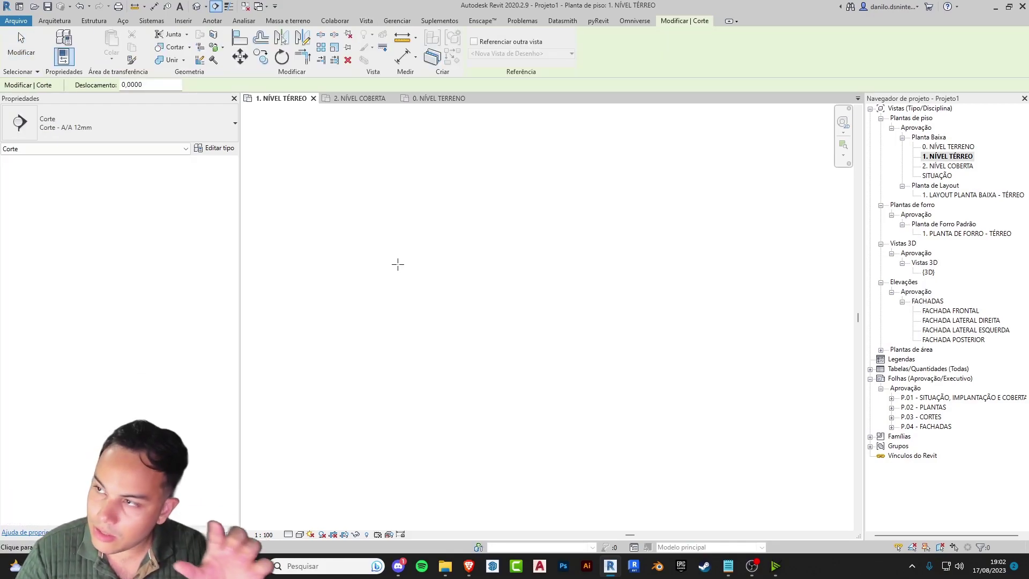
pyautogui.click(390, 290)
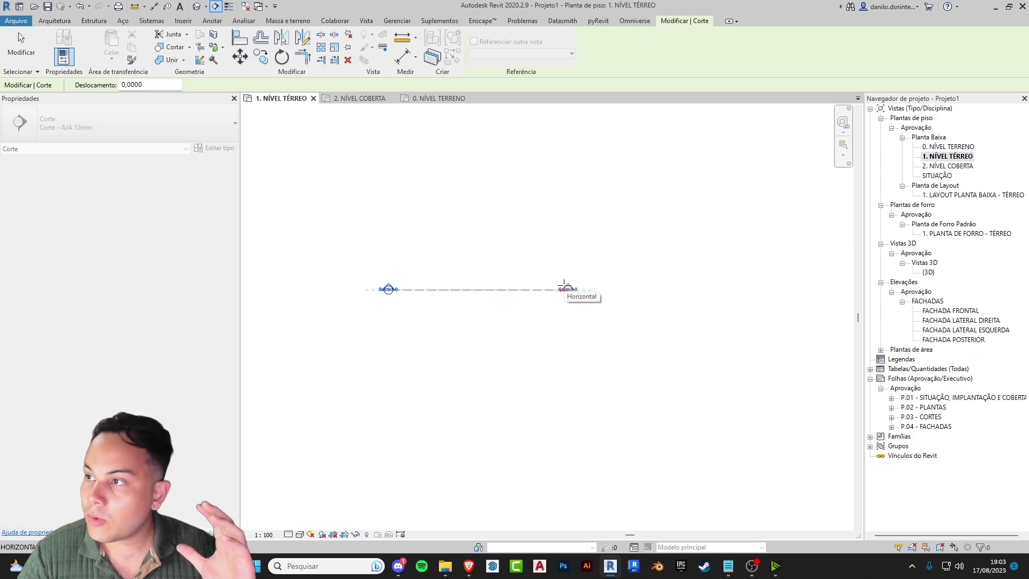
pyautogui.click(566, 288)
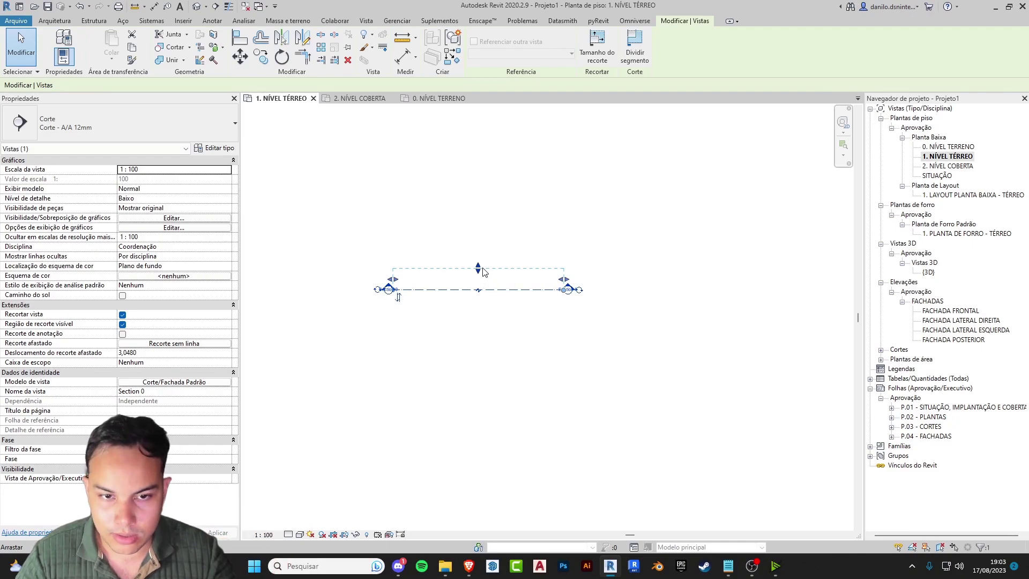
# Step: Draw a rectangular loop of 15 cm basic walls up to 2. NÍVEL COBERTA, straddling the section line between its two heads
pyautogui.click(437, 254)
pyautogui.press('w')
pyautogui.press('a')
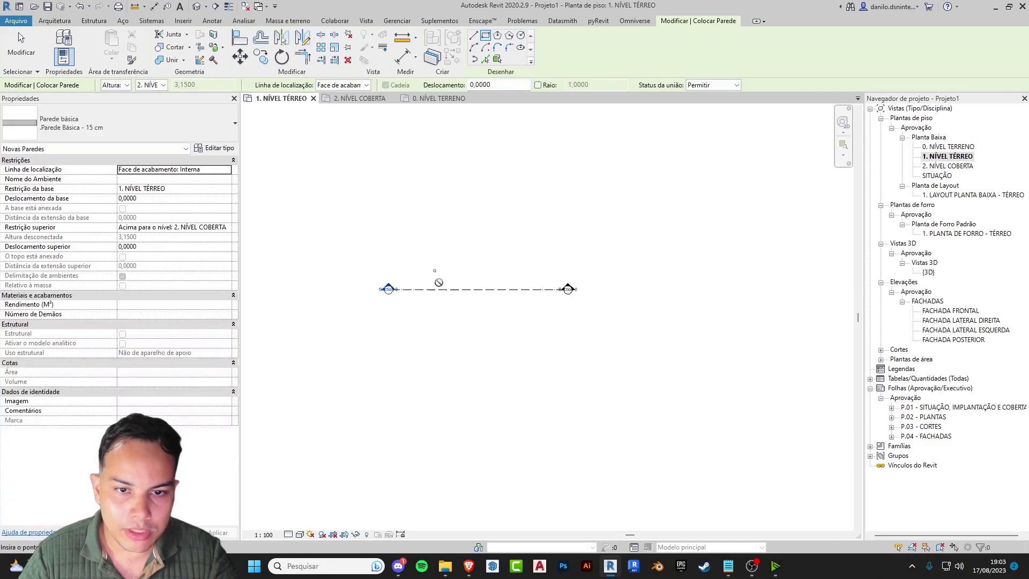
pyautogui.click(434, 270)
pyautogui.click(513, 312)
pyautogui.press('Escape')
pyautogui.press('Escape')
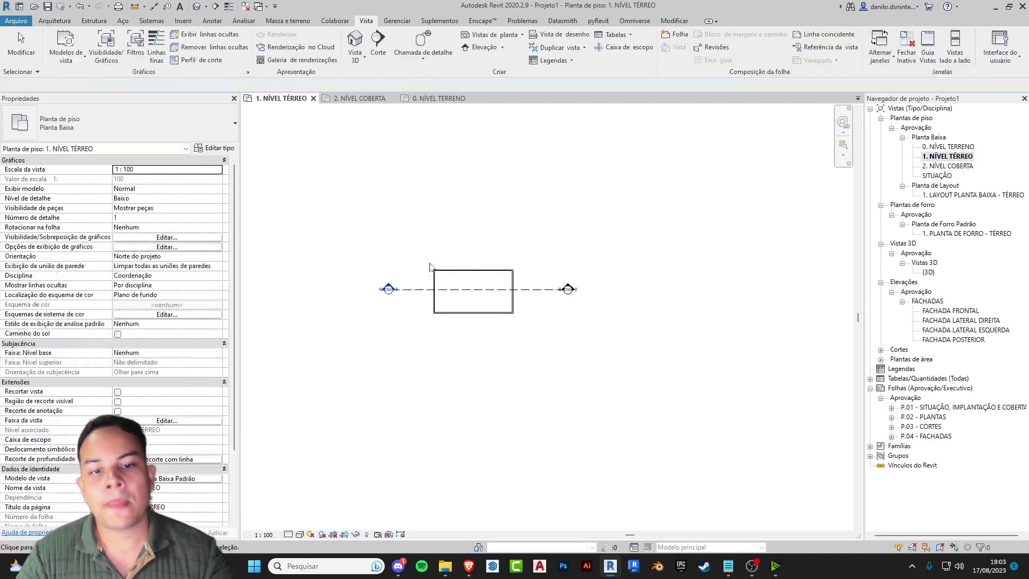
# Step: Open the view of the new section from its section head in the plan
pyautogui.scroll(2, 403, 285)
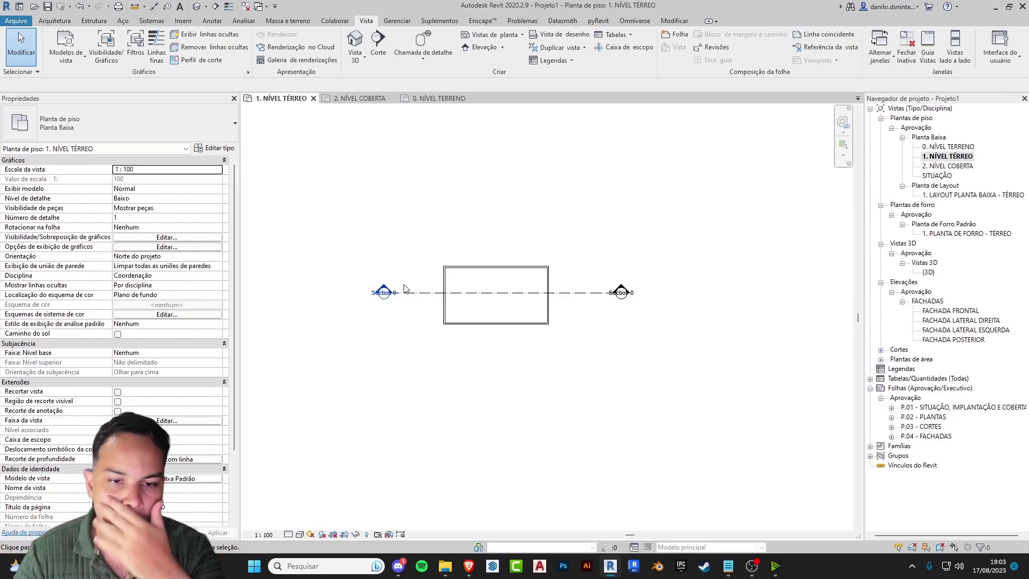
pyautogui.scroll(2, 528, 305)
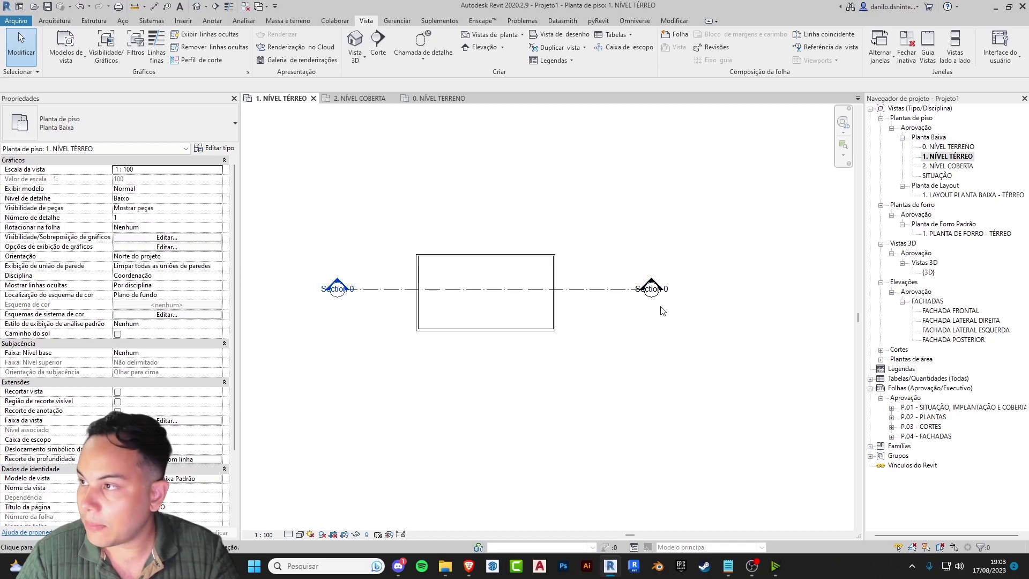
pyautogui.doubleClick(338, 290)
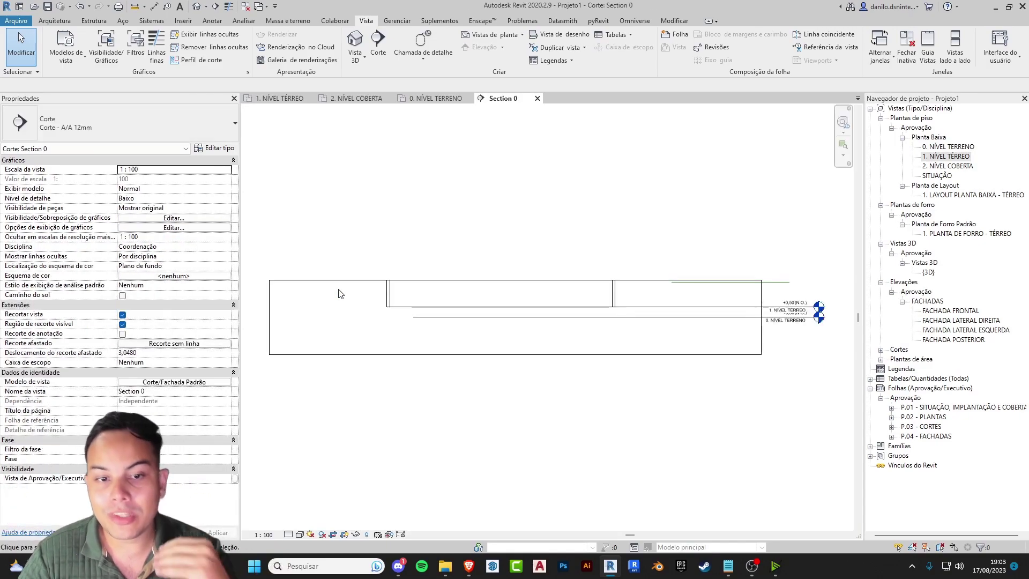
# Step: Adjust the section's crop region so its upper edge clears 2. NÍVEL COBERTA and its lower edge sits just below 0. NÍVEL TERRENO
pyautogui.click(532, 279)
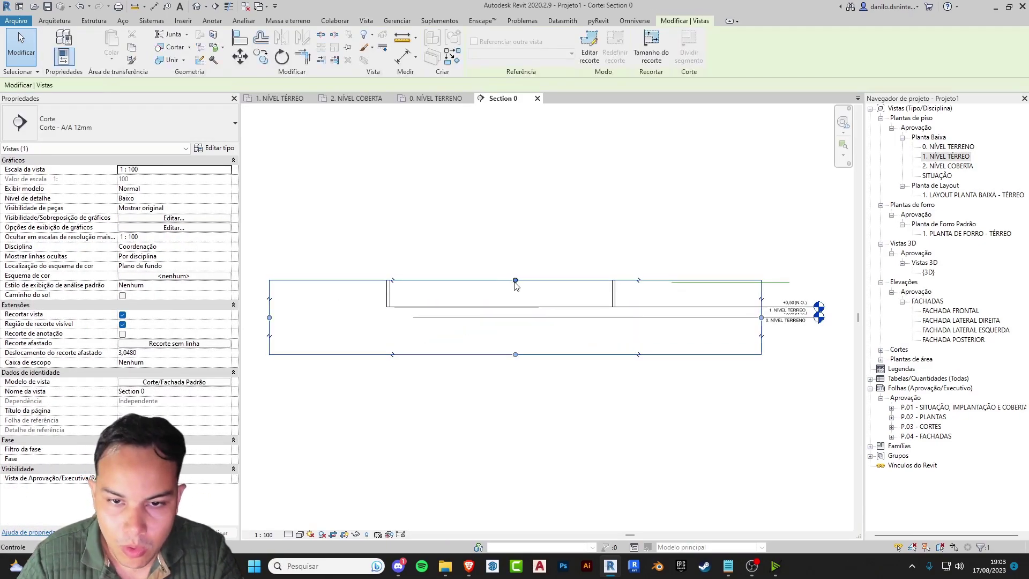
pyautogui.click(597, 402)
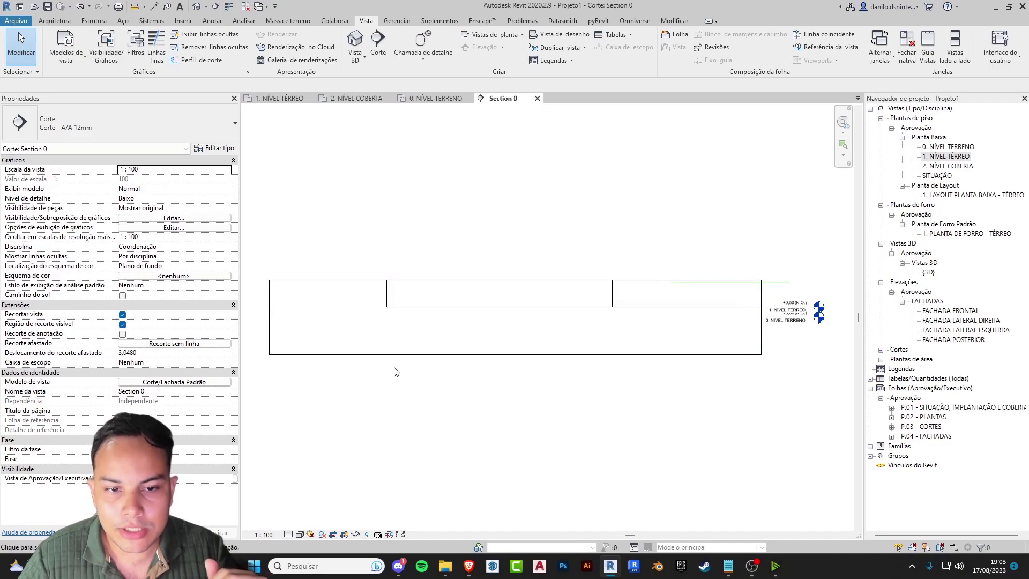
pyautogui.click(405, 355)
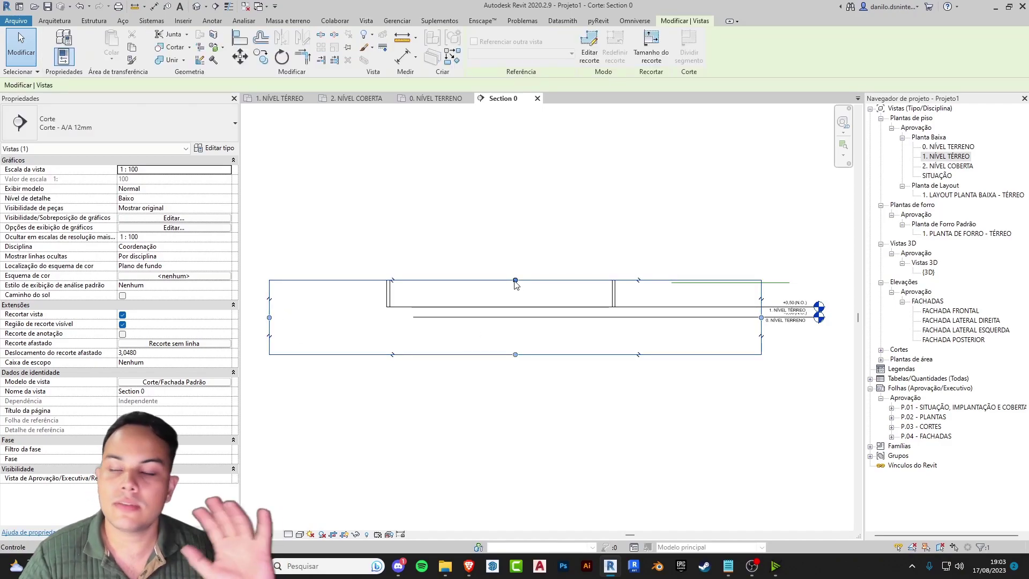
pyautogui.moveTo(515, 280); pyautogui.dragTo(515, 147)
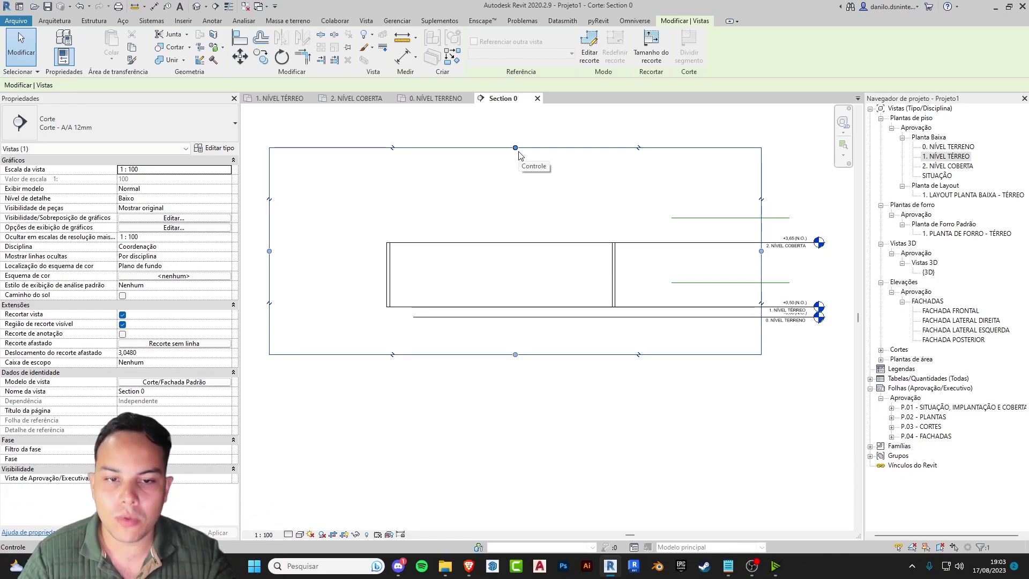
pyautogui.moveTo(515, 148); pyautogui.dragTo(514, 187)
pyautogui.moveTo(514, 354); pyautogui.dragTo(517, 328)
pyautogui.click(721, 157)
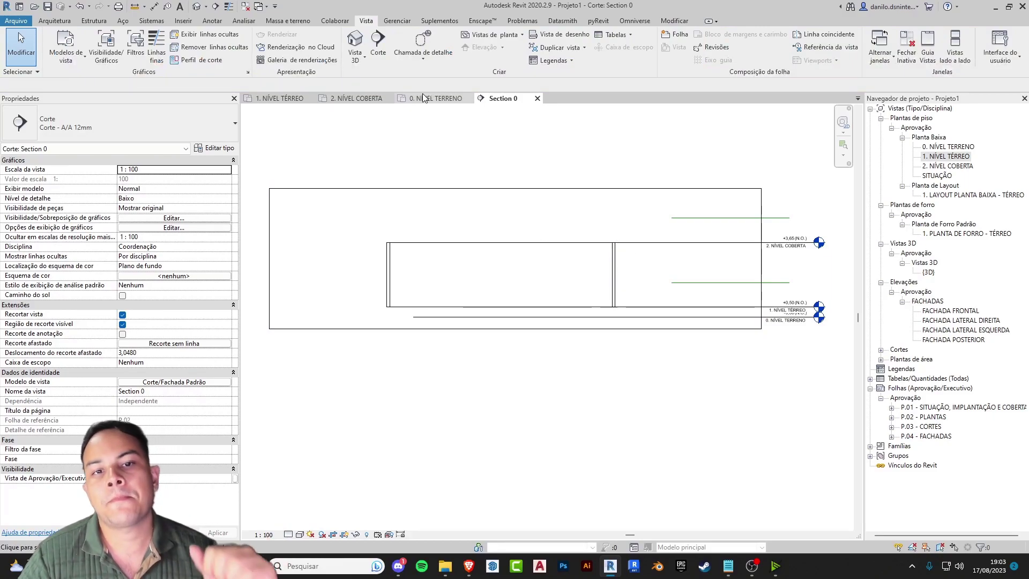
# Step: View the 0. NÍVEL TERRENO plan and return to the section view to look at the cropped section
pyautogui.click(359, 100)
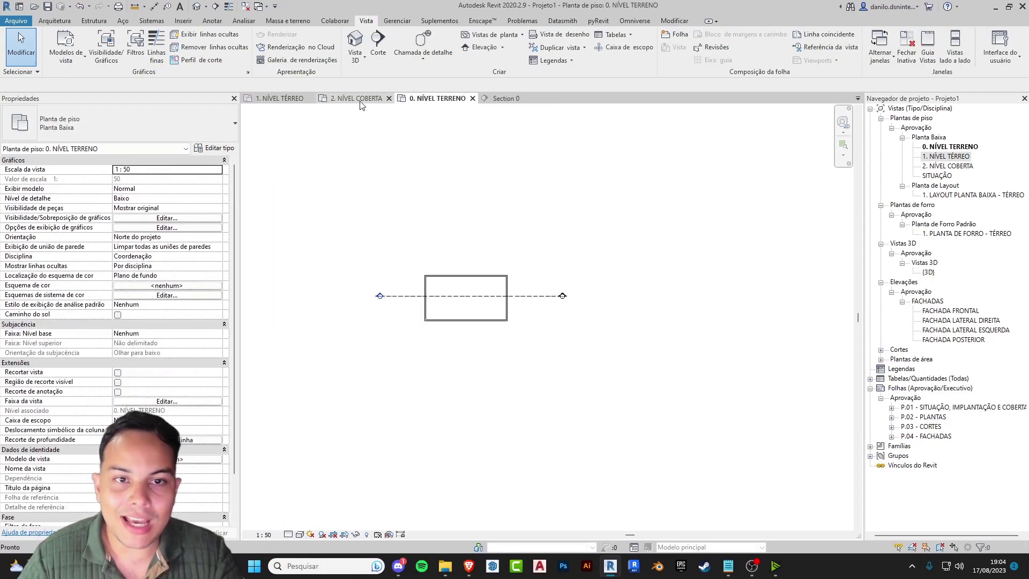
pyautogui.click(507, 99)
pyautogui.moveTo(548, 222)
pyautogui.mouseDown(button='middle')
pyautogui.moveTo(583, 264)
pyautogui.moveTo(571, 236)
pyautogui.moveTo(581, 200)
pyautogui.moveTo(520, 262)
pyautogui.moveTo(519, 252)
pyautogui.moveTo(524, 268)
pyautogui.moveTo(517, 259)
pyautogui.mouseUp(button='middle')
pyautogui.scroll(-3, 517, 260)
pyautogui.scroll(2, 519, 260)
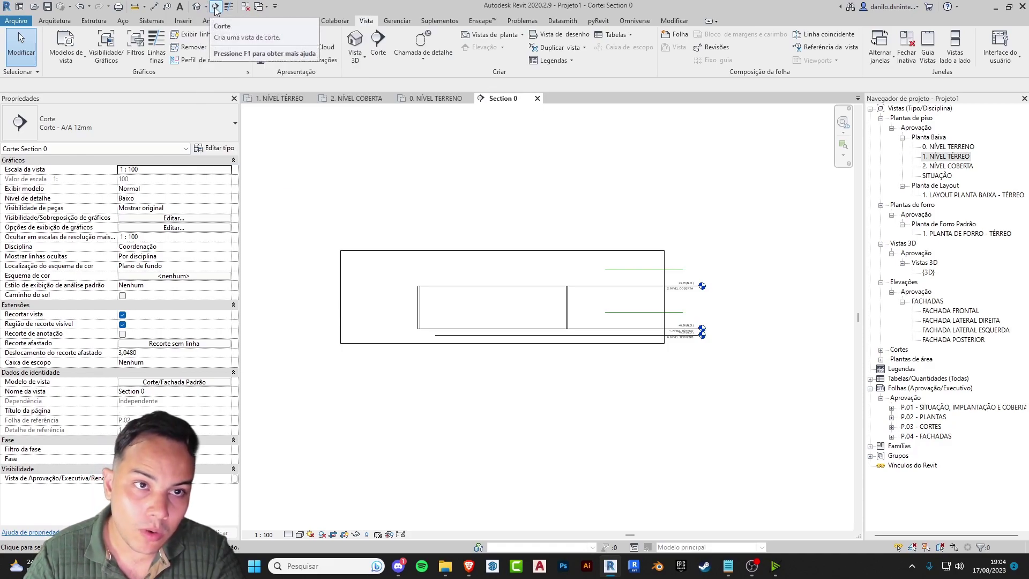
# Step: Open the default 3D view and examine the rectangular wall enclosure and level lines from different angles and distances
pyautogui.click(196, 7)
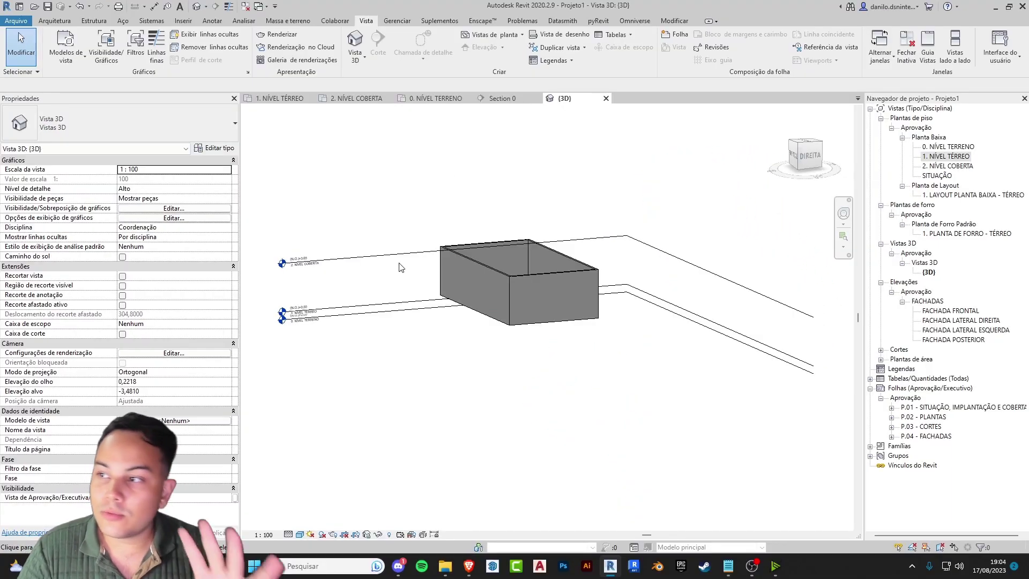
pyautogui.moveTo(399, 272); pyautogui.dragTo(423, 277, button='middle')
pyautogui.scroll(4, 479, 276)
pyautogui.scroll(-2, 479, 276)
pyautogui.scroll(-1, 478, 276)
pyautogui.scroll(2, 478, 277)
pyautogui.scroll(-3, 477, 277)
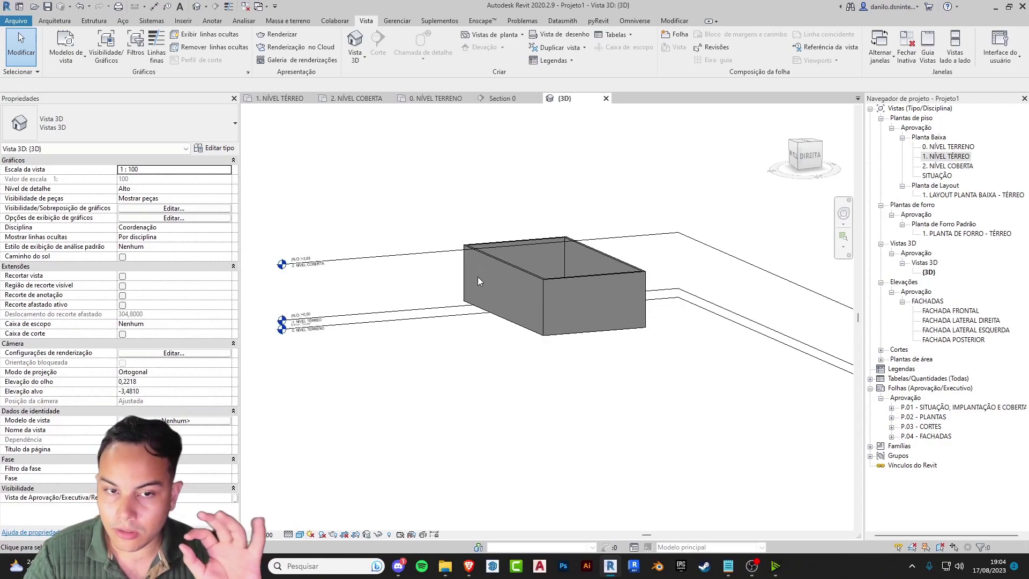
pyautogui.moveTo(399, 281); pyautogui.dragTo(482, 269, button='middle')
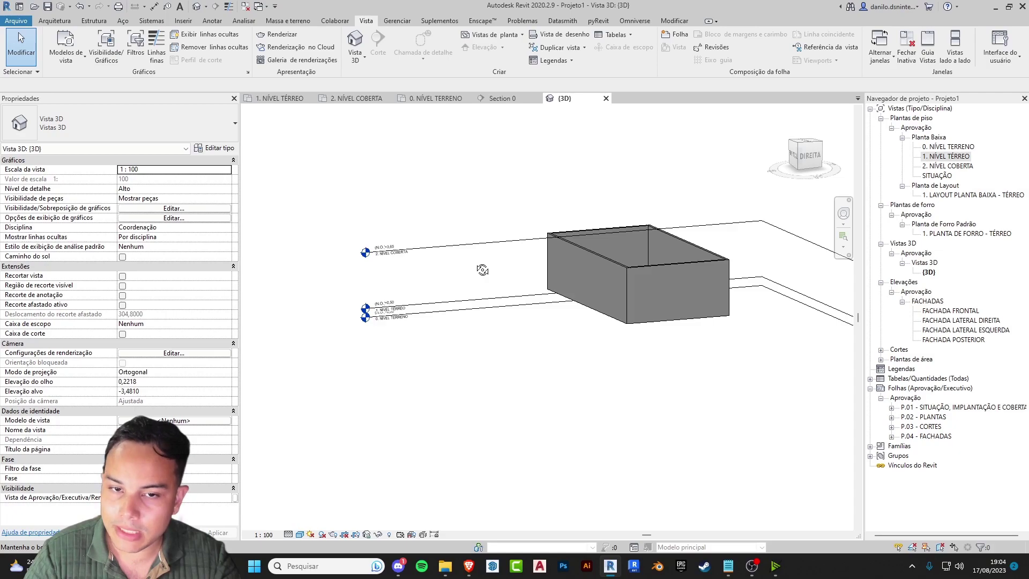
pyautogui.keyDown('shift'); pyautogui.moveTo(483, 270); pyautogui.dragTo(729, 283, button='middle'); pyautogui.keyUp('shift')
pyautogui.scroll(-4, 470, 291)
pyautogui.keyDown('shift'); pyautogui.moveTo(481, 387); pyautogui.dragTo(552, 280, button='middle'); pyautogui.keyUp('shift')
pyautogui.scroll(-5, 574, 290)
pyautogui.scroll(5, 552, 280)
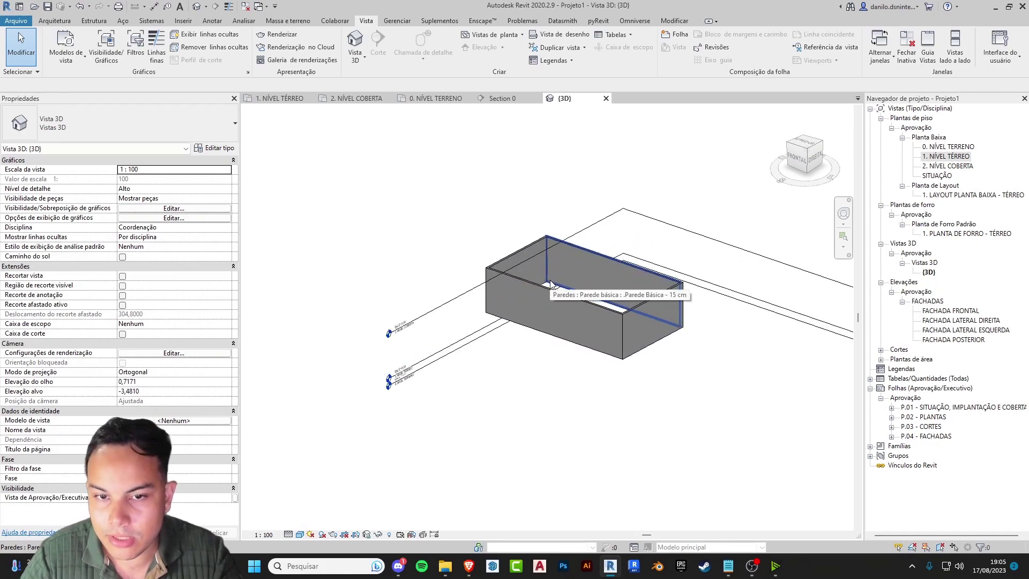
# Step: Examine the wall enclosure in the 3D view from several sides, orbiting around a selected long wall and around the whole enclosure
pyautogui.click(573, 298)
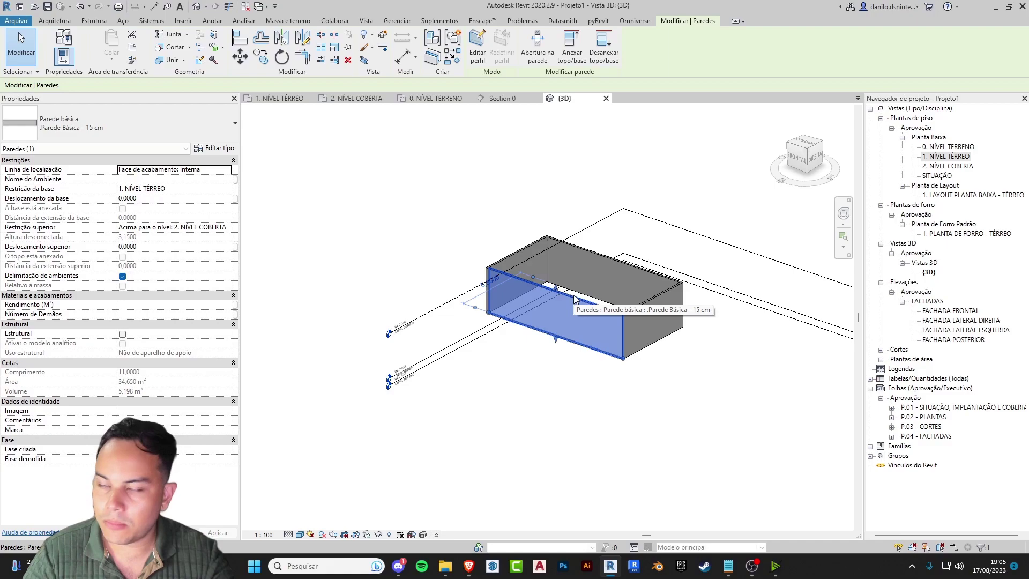
pyautogui.keyDown('shift'); pyautogui.moveTo(434, 407); pyautogui.dragTo(679, 406, button='middle'); pyautogui.keyUp('shift')
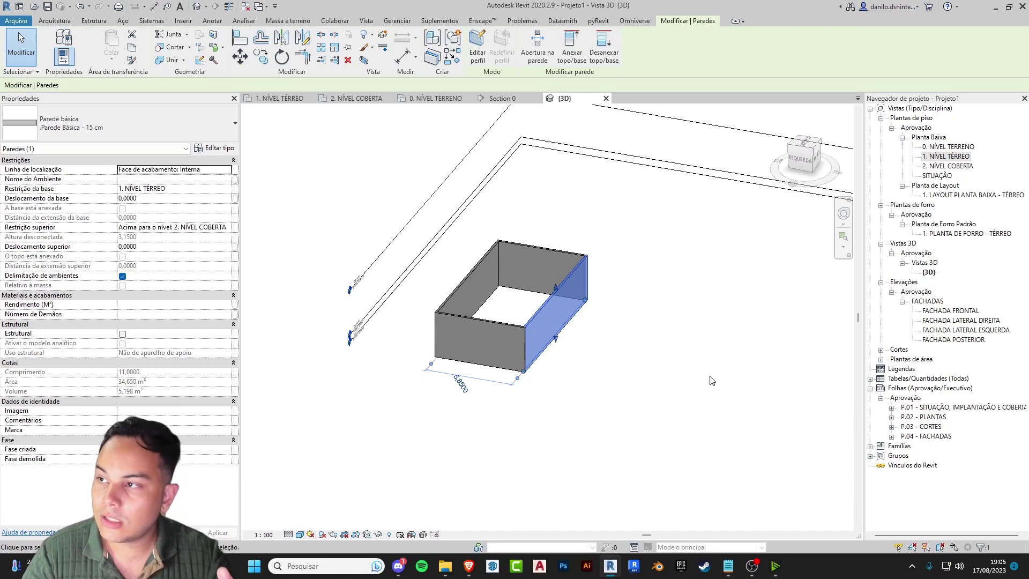
pyautogui.click(679, 346)
pyautogui.moveTo(656, 279); pyautogui.dragTo(475, 410)
pyautogui.press('Delete')
pyautogui.keyDown('shift'); pyautogui.moveTo(496, 406); pyautogui.dragTo(489, 333, button='middle'); pyautogui.keyUp('shift')
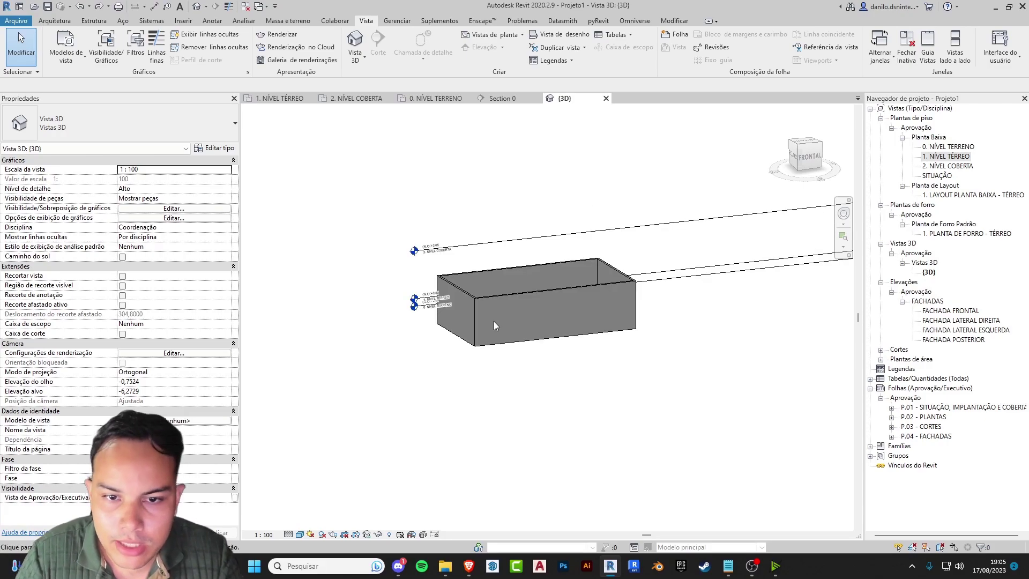
pyautogui.click(497, 298)
pyautogui.keyDown('shift'); pyautogui.moveTo(370, 302); pyautogui.dragTo(631, 307, button='middle'); pyautogui.keyUp('shift')
pyautogui.click(627, 429)
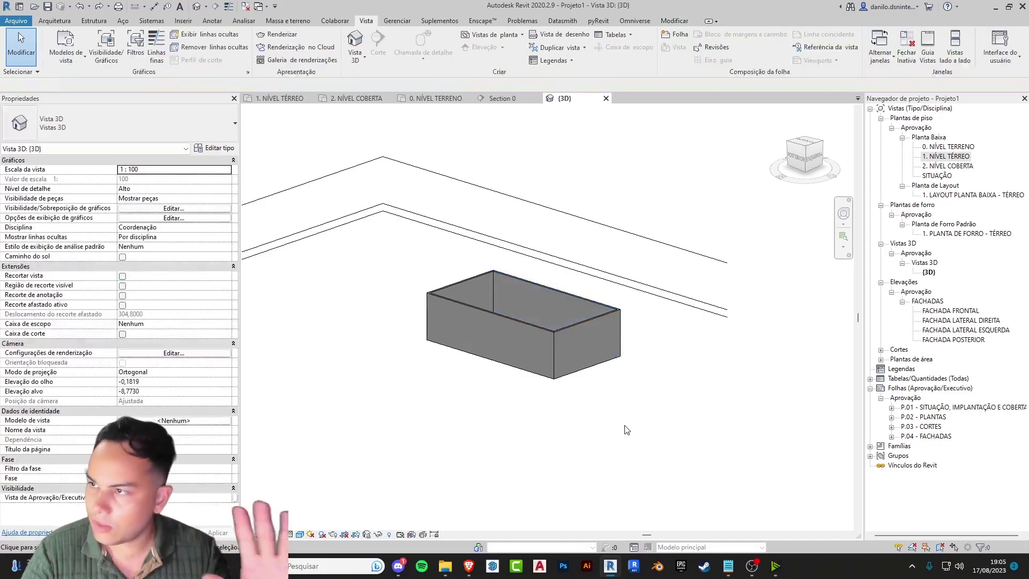
pyautogui.keyDown('shift'); pyautogui.moveTo(648, 425); pyautogui.dragTo(718, 533, button='middle'); pyautogui.keyUp('shift')
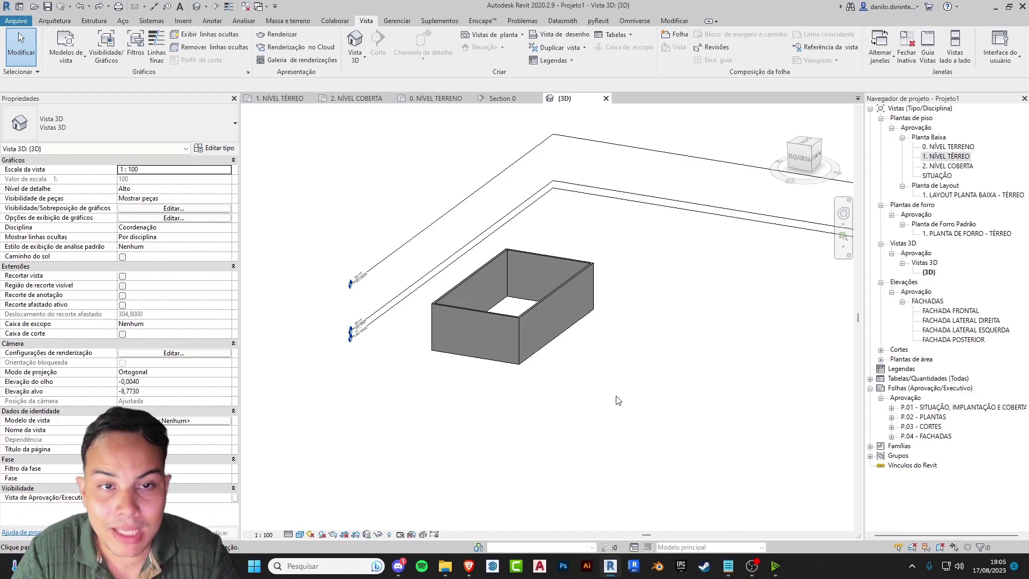
# Step: Close the 0. NÍVEL TERRENO and 2. NÍVEL COBERTA views and tile the remaining open views
pyautogui.click(469, 98)
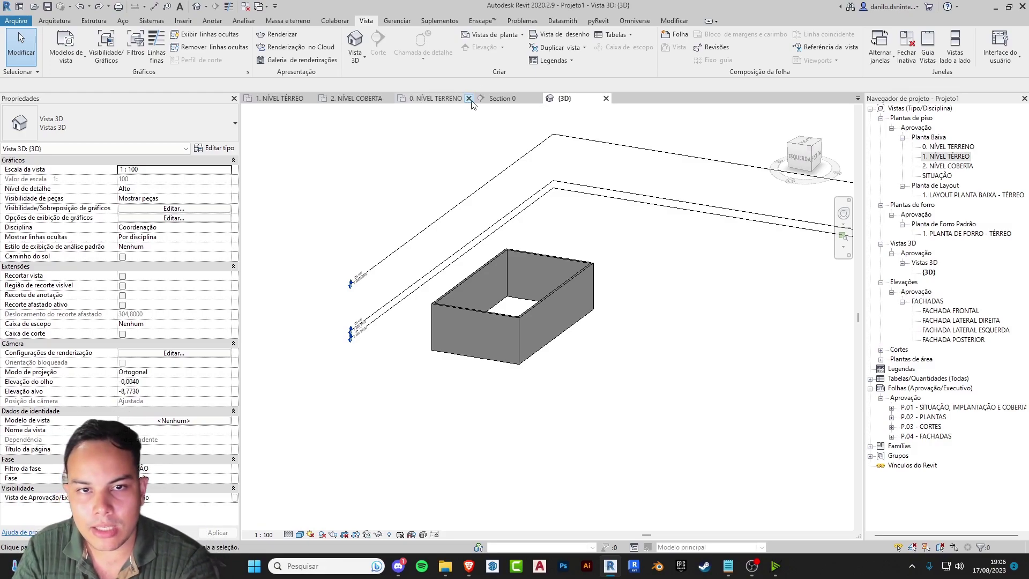
pyautogui.click(390, 99)
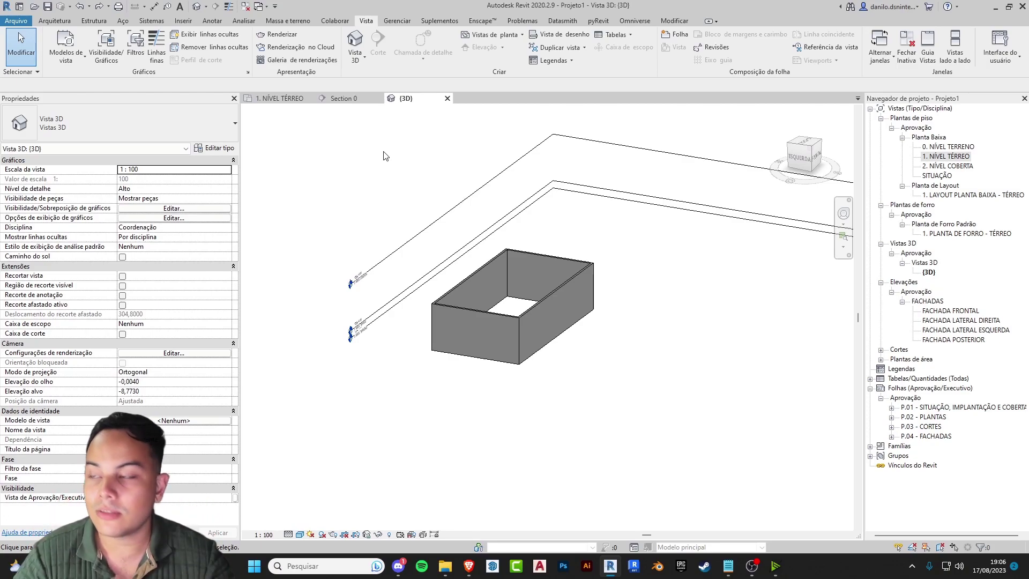
pyautogui.press('w')
pyautogui.press('t')
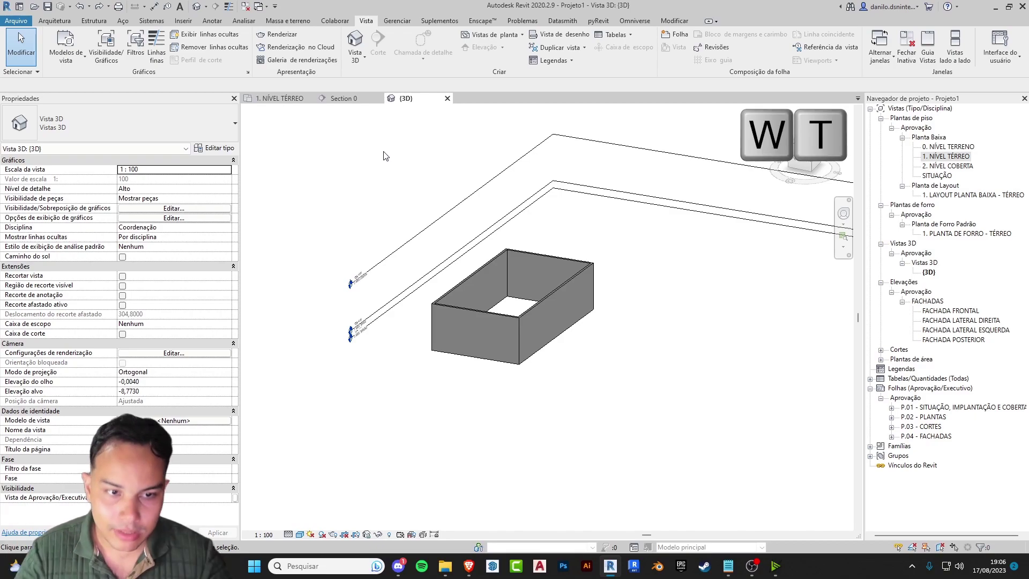
# Step: Reframe the tiled 3D, Section 0 and 1. NÍVEL TÉRREO views so each one shows the whole enclosure
pyautogui.moveTo(413, 199); pyautogui.dragTo(435, 201, button='middle')
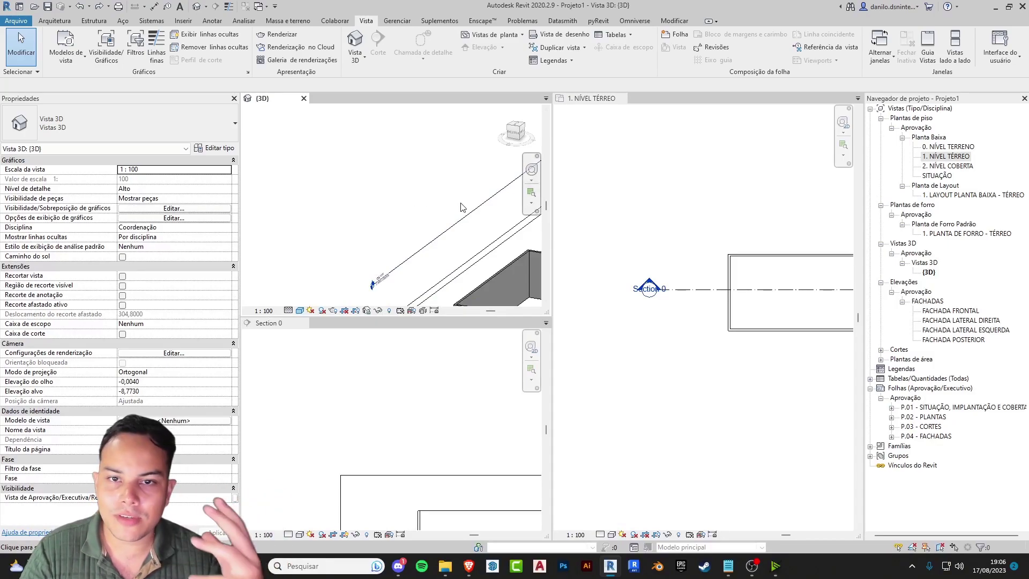
pyautogui.scroll(-3, 471, 214)
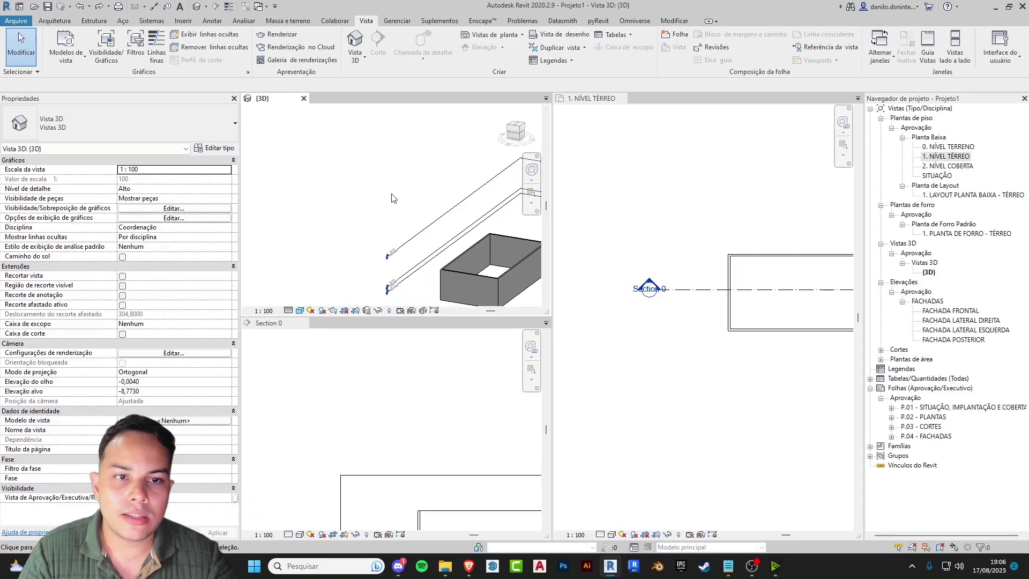
pyautogui.scroll(-2, 392, 198)
pyautogui.scroll(-4, 349, 403)
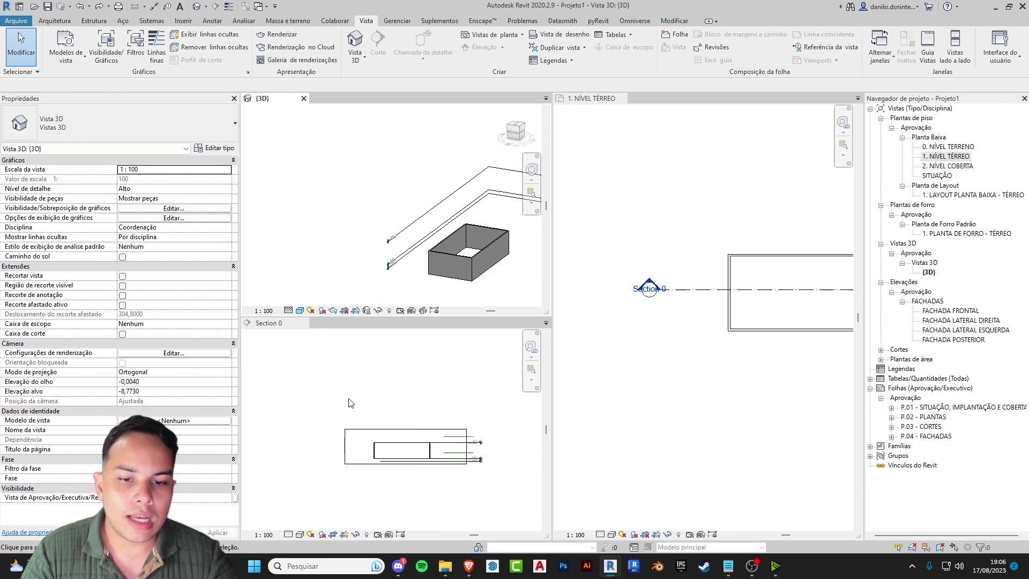
pyautogui.scroll(-1, 349, 403)
pyautogui.scroll(-4, 767, 305)
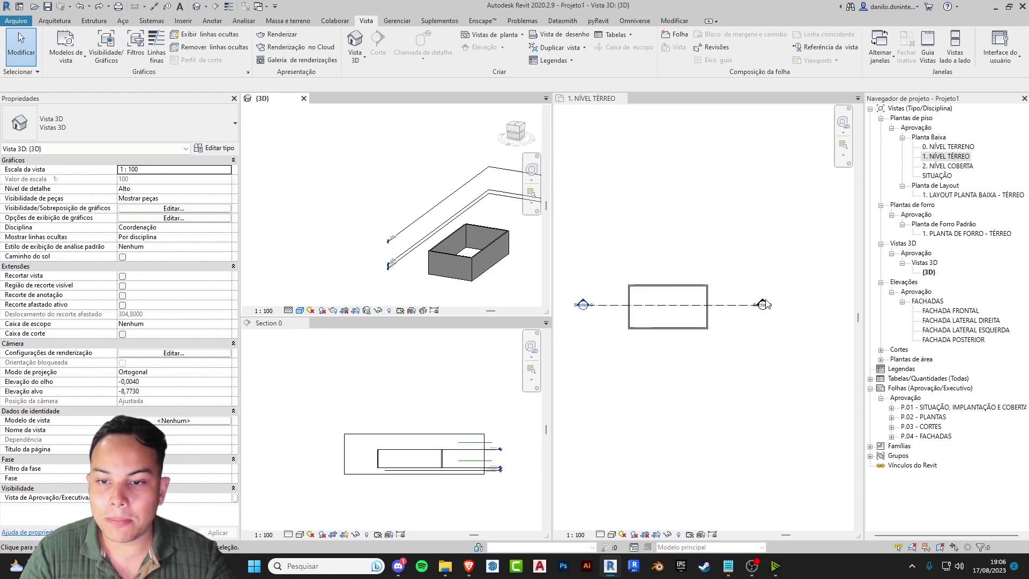
pyautogui.scroll(2, 686, 288)
# Step: In the 1. NÍVEL TÉRREO plan, draw a dividing wall across the middle of the enclosure, joining its two long walls
pyautogui.click(630, 253)
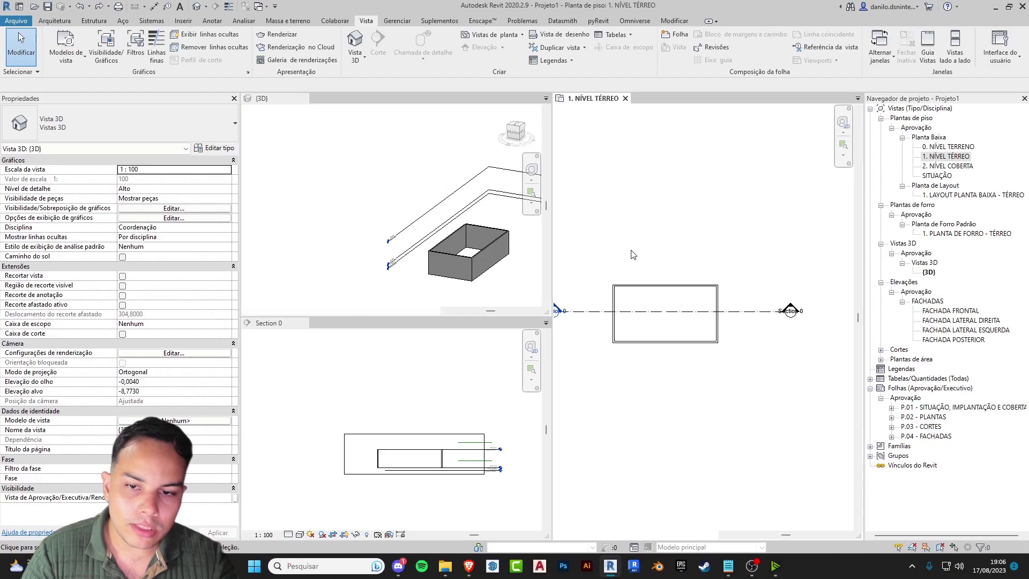
pyautogui.moveTo(637, 251); pyautogui.dragTo(659, 250, button='middle')
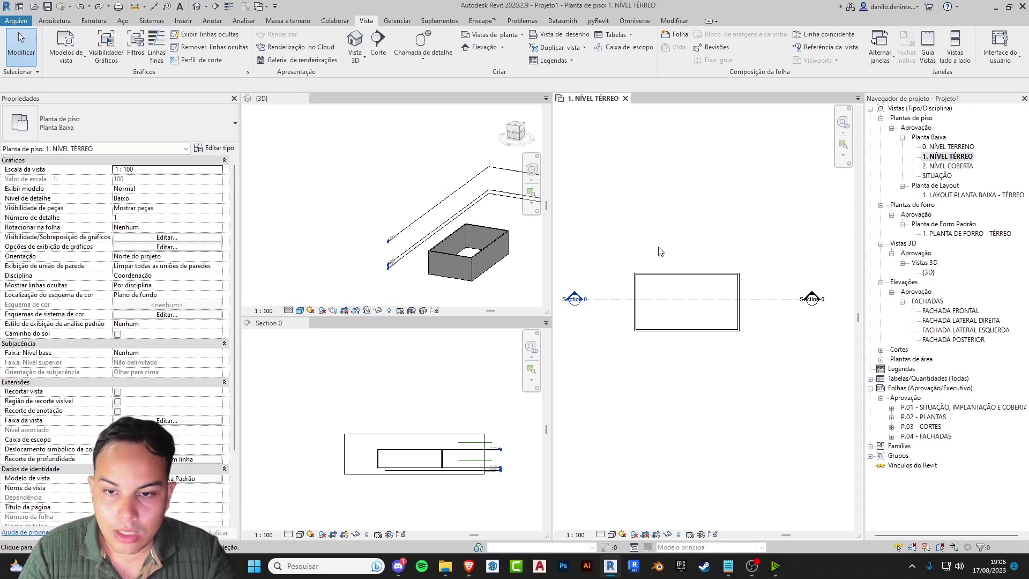
pyautogui.press('w')
pyautogui.press('a')
pyautogui.click(687, 275)
pyautogui.click(687, 329)
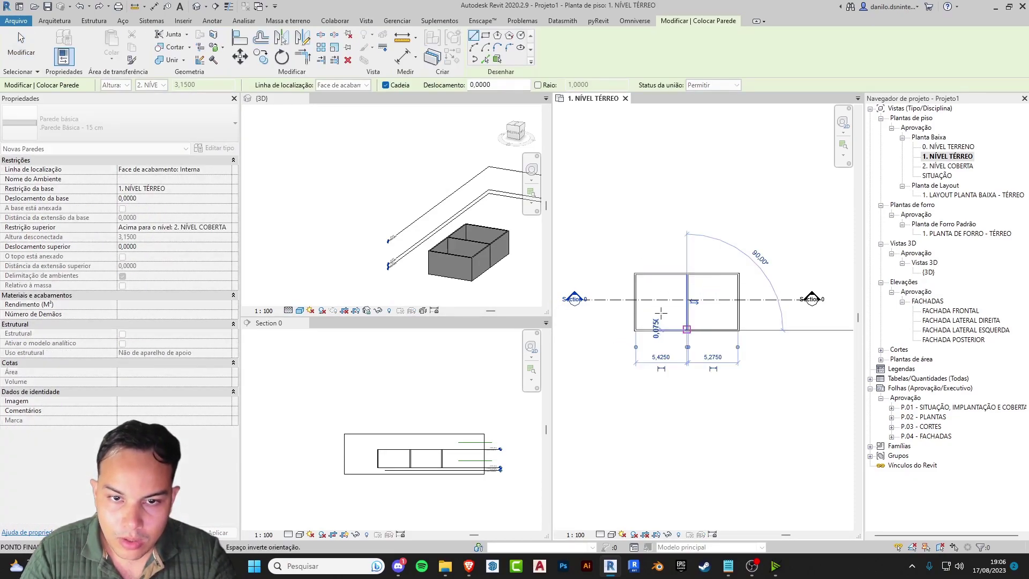
pyautogui.press('Escape')
pyautogui.press('Escape')
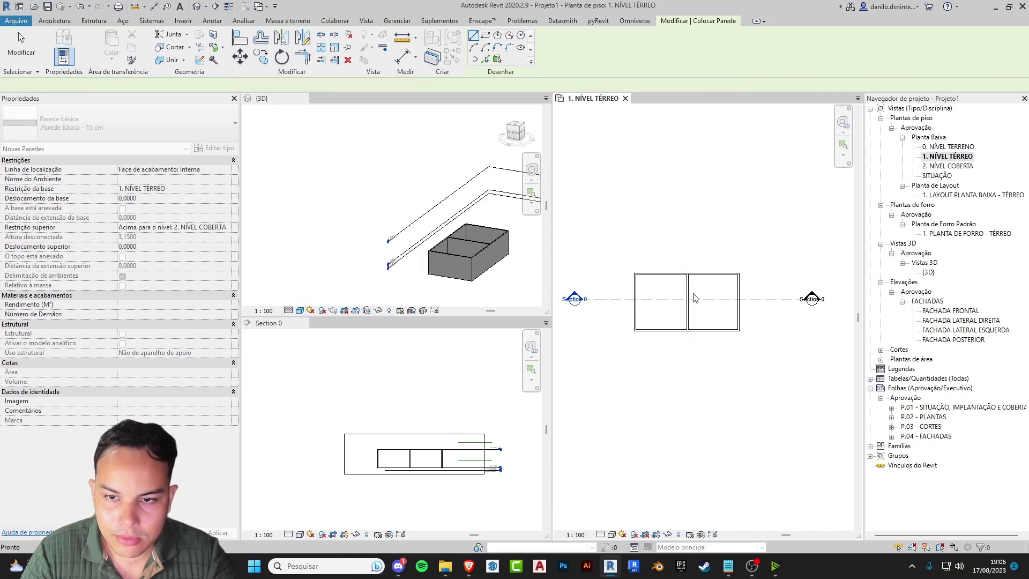
# Step: In the 3D view, draw three chained walls beside the enclosure, the second about 13 m long and the third crossing the enclosure diagonally
pyautogui.click(469, 241)
pyautogui.moveTo(469, 241); pyautogui.dragTo(424, 208, button='middle')
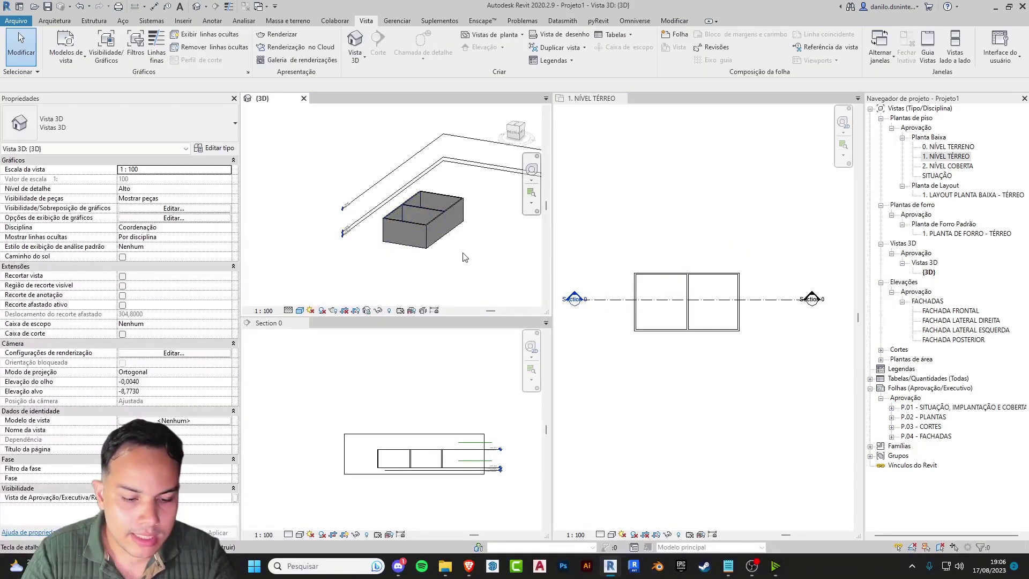
pyautogui.press('w')
pyautogui.press('a')
pyautogui.click(482, 244)
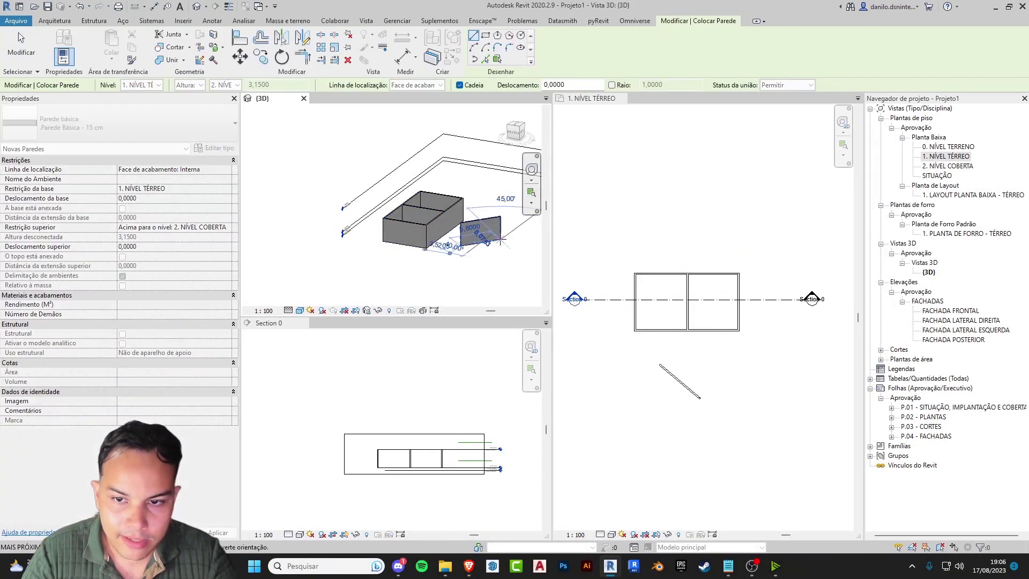
pyautogui.click(465, 272)
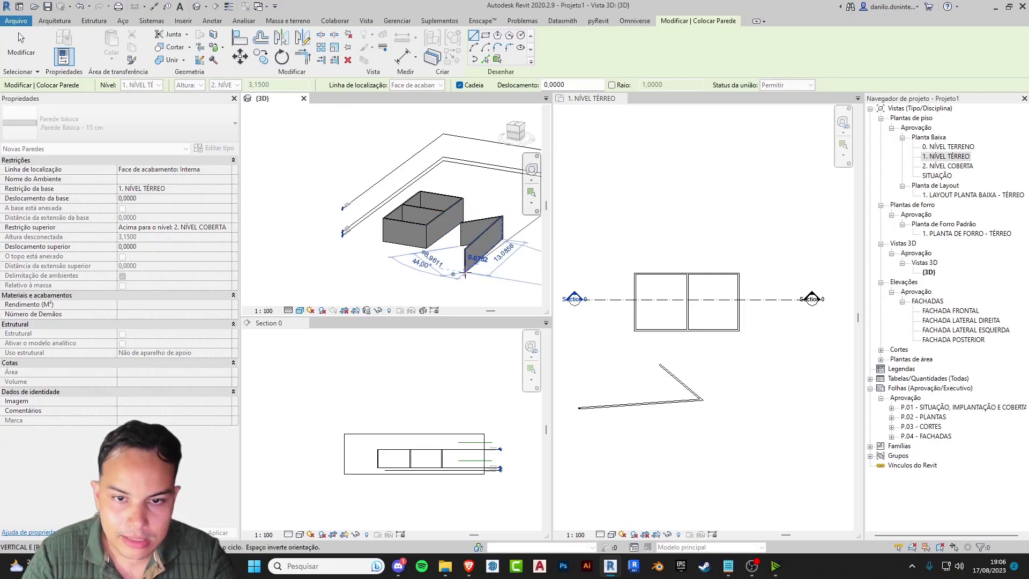
pyautogui.click(408, 198)
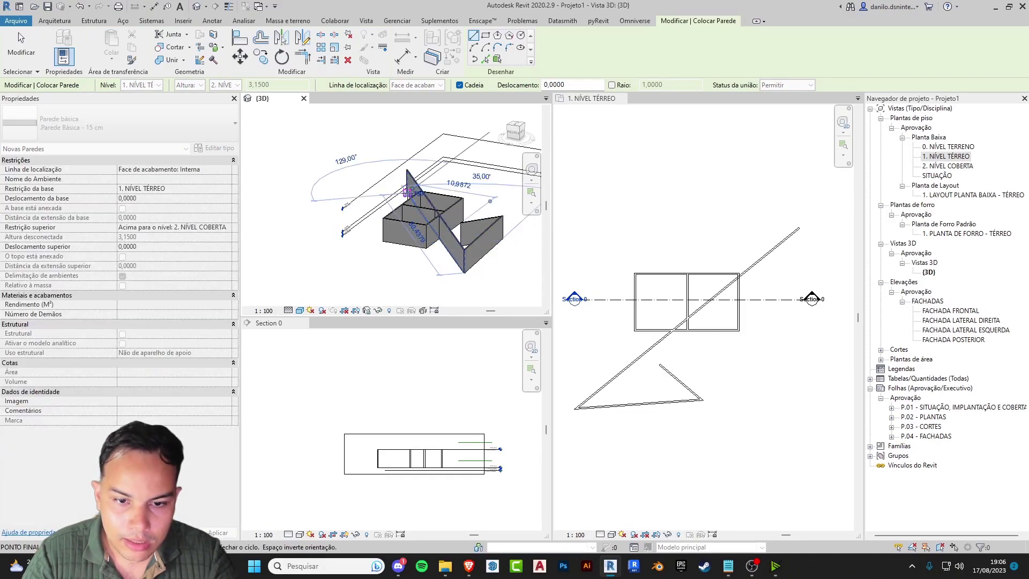
pyautogui.press('Escape')
pyautogui.press('Escape')
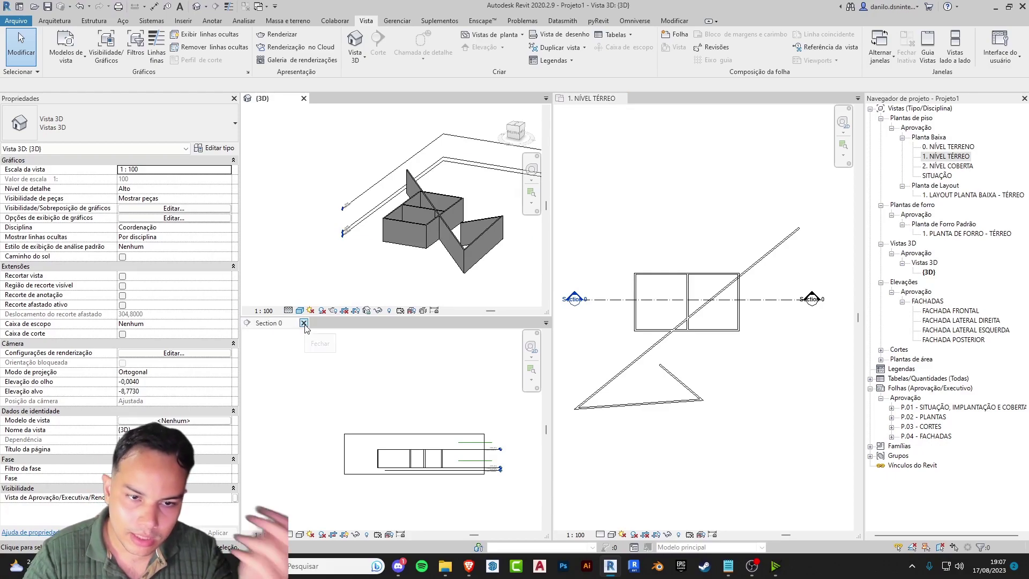
# Step: Return the tiled views to a single tabbed window with the 1. NÍVEL TÉRREO plan active
pyautogui.click(604, 232)
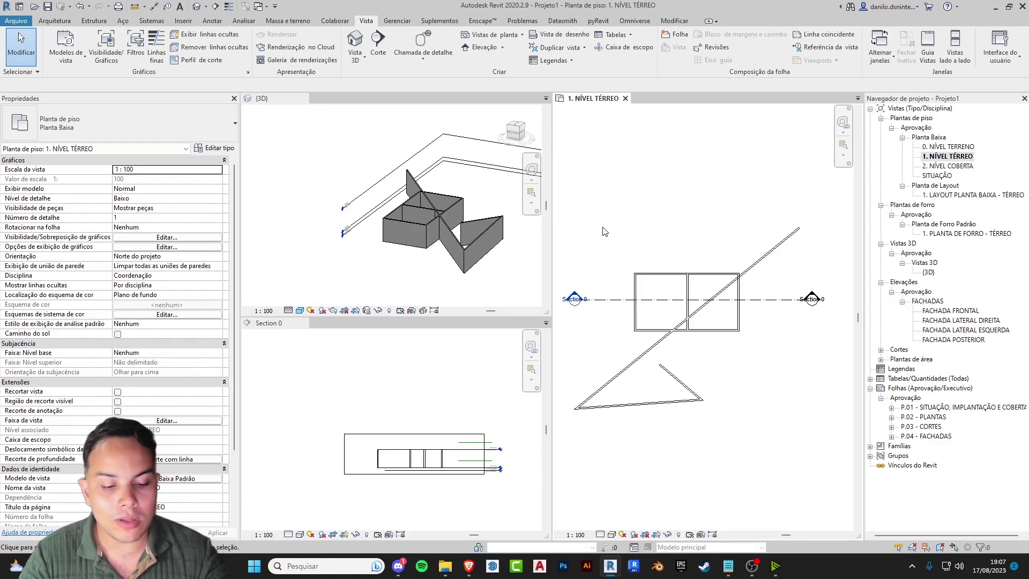
pyautogui.press('t')
pyautogui.press('w')
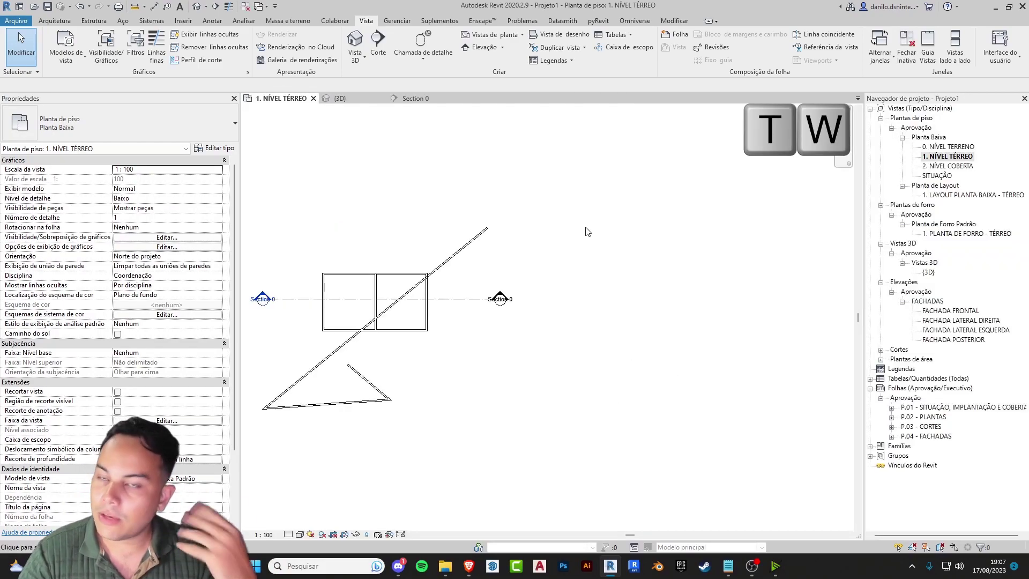
pyautogui.moveTo(477, 214); pyautogui.dragTo(514, 211, button='middle')
# Step: Open the SITUAÇÃO, 1. PLANTA DE FORRO - TÉRREO, FACHADA LATERAL ESQUERDA and FACHADA LATERAL DIREITA views
pyautogui.click(941, 176)
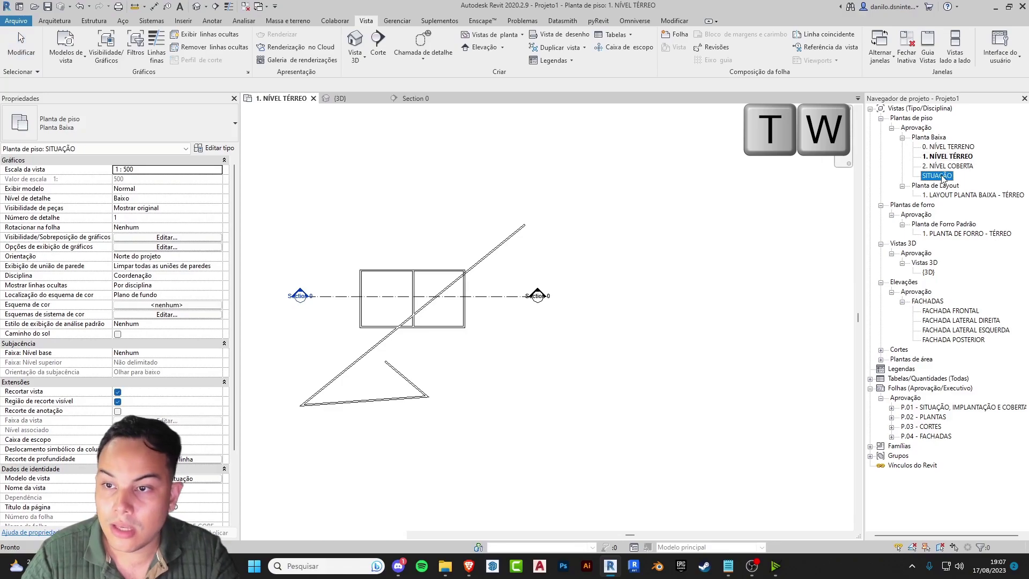
pyautogui.doubleClick(942, 177)
pyautogui.doubleClick(969, 233)
pyautogui.click(954, 331)
pyautogui.doubleClick(955, 331)
pyautogui.doubleClick(955, 321)
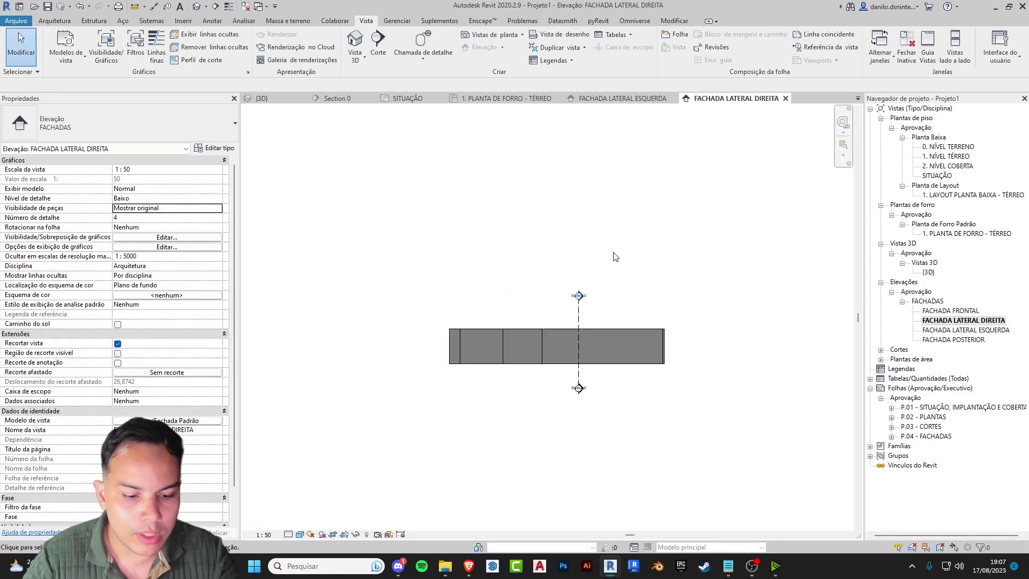
# Step: Tile all the open views side by side, then restore them to tabs with FACHADA LATERAL DIREITA active
pyautogui.press('w')
pyautogui.press('t')
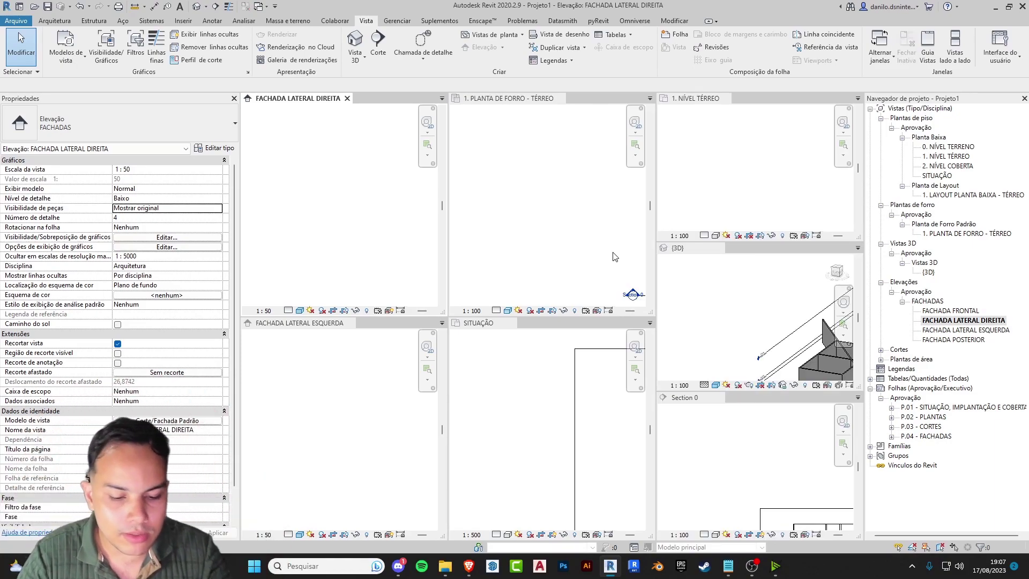
pyautogui.press('t')
pyautogui.press('w')
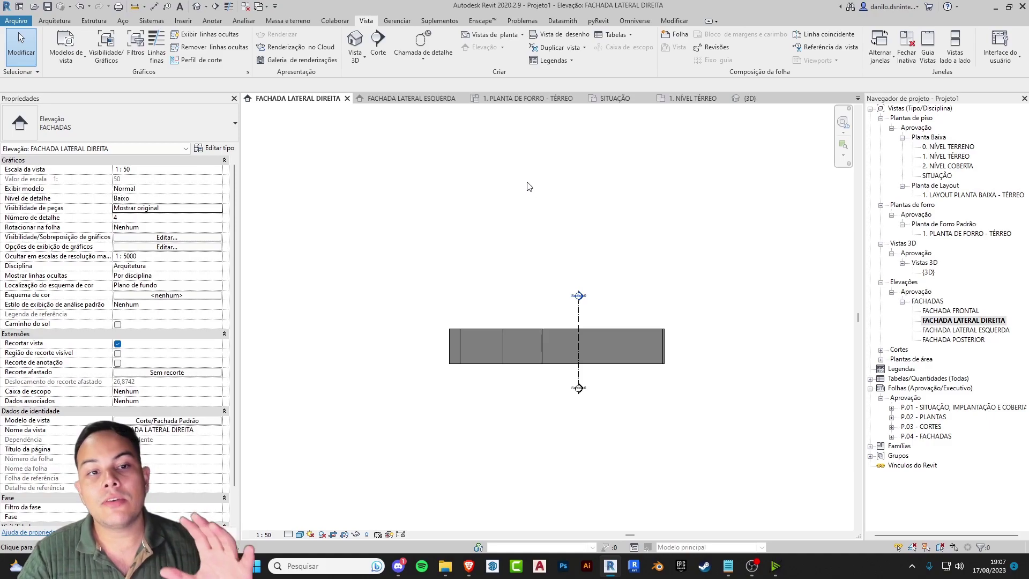
# Step: Activate the 1. NÍVEL TÉRREO plan and close all inactive views
pyautogui.click(692, 99)
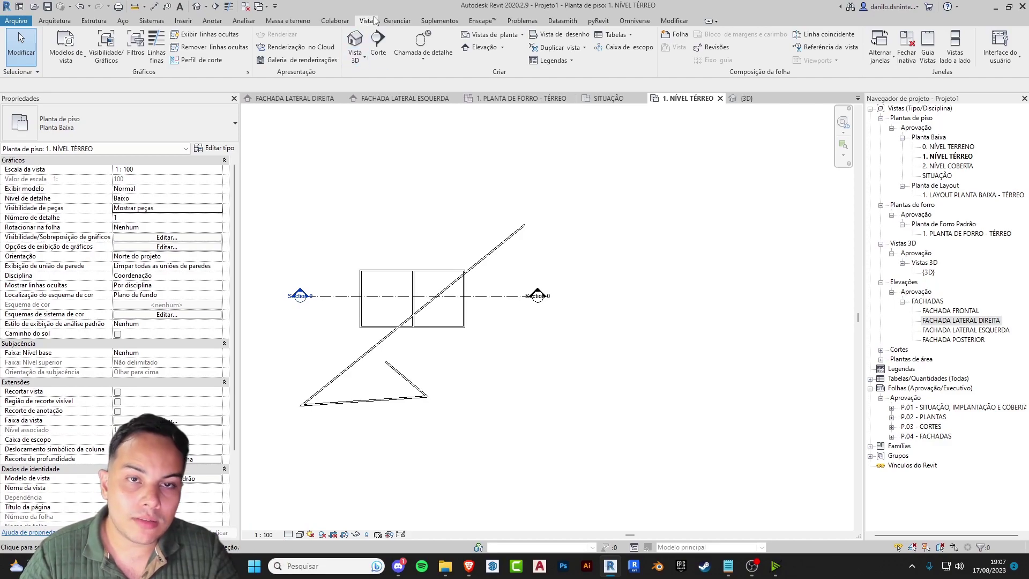
pyautogui.click(903, 47)
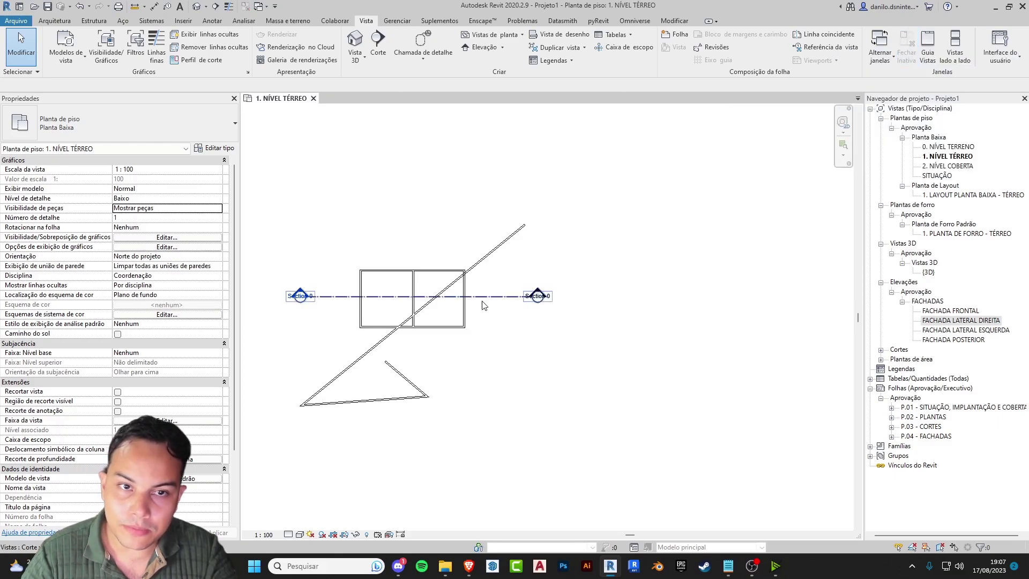